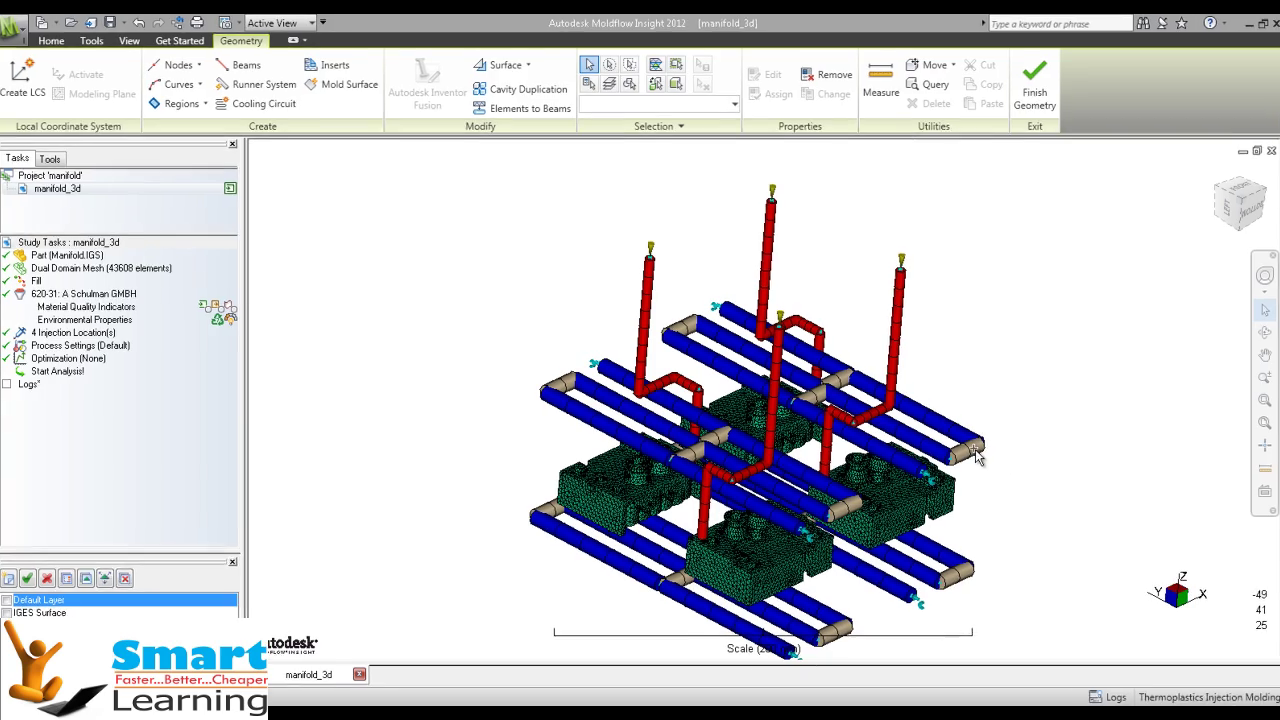
Launch a full analysis of the manifold_3d study
mouse_move(558, 287)
middle_down()
mouse_move(543, 323)
mouse_move(571, 286)
mouse_move(560, 286)
middle_up()
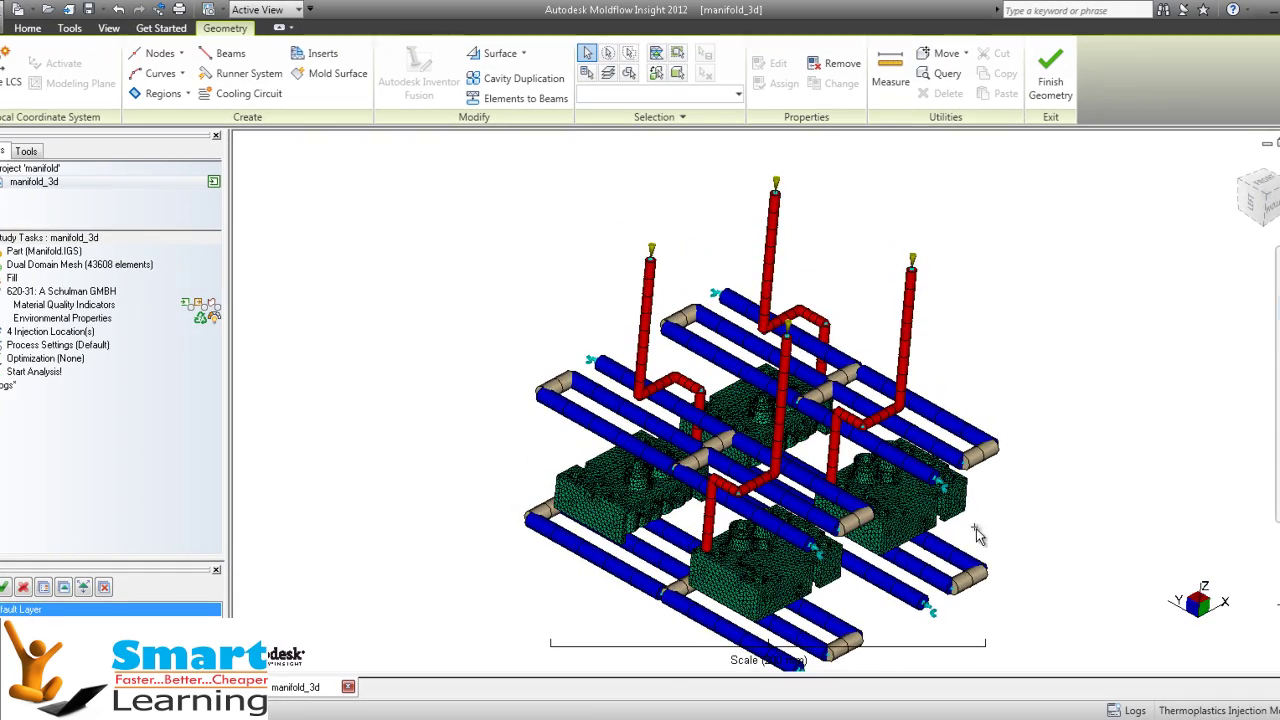
right_click(33, 375)
click(60, 385)
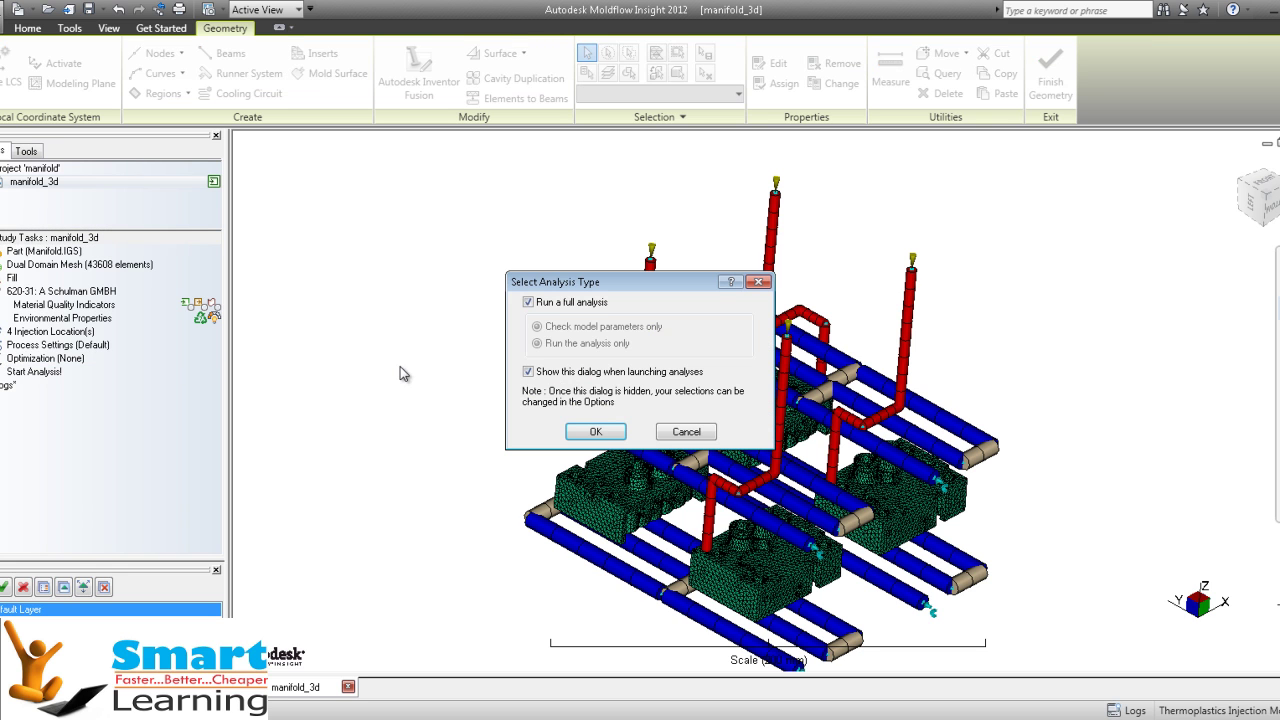
click(590, 431)
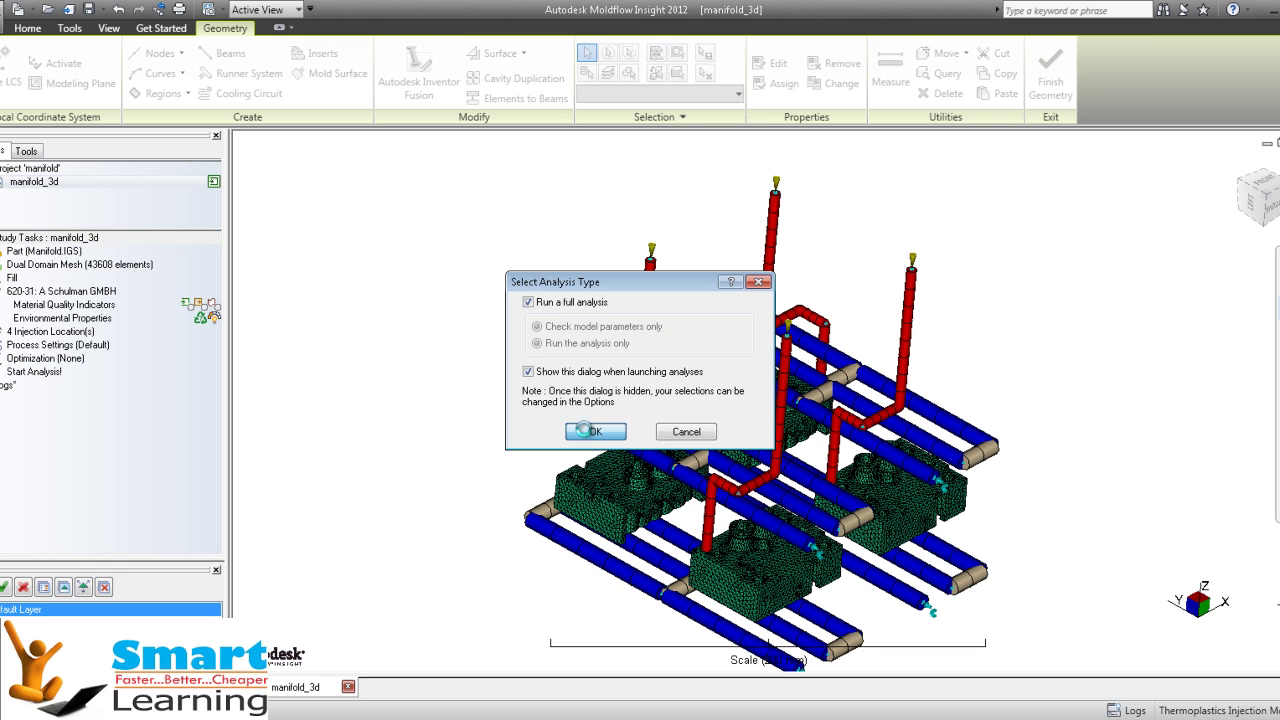
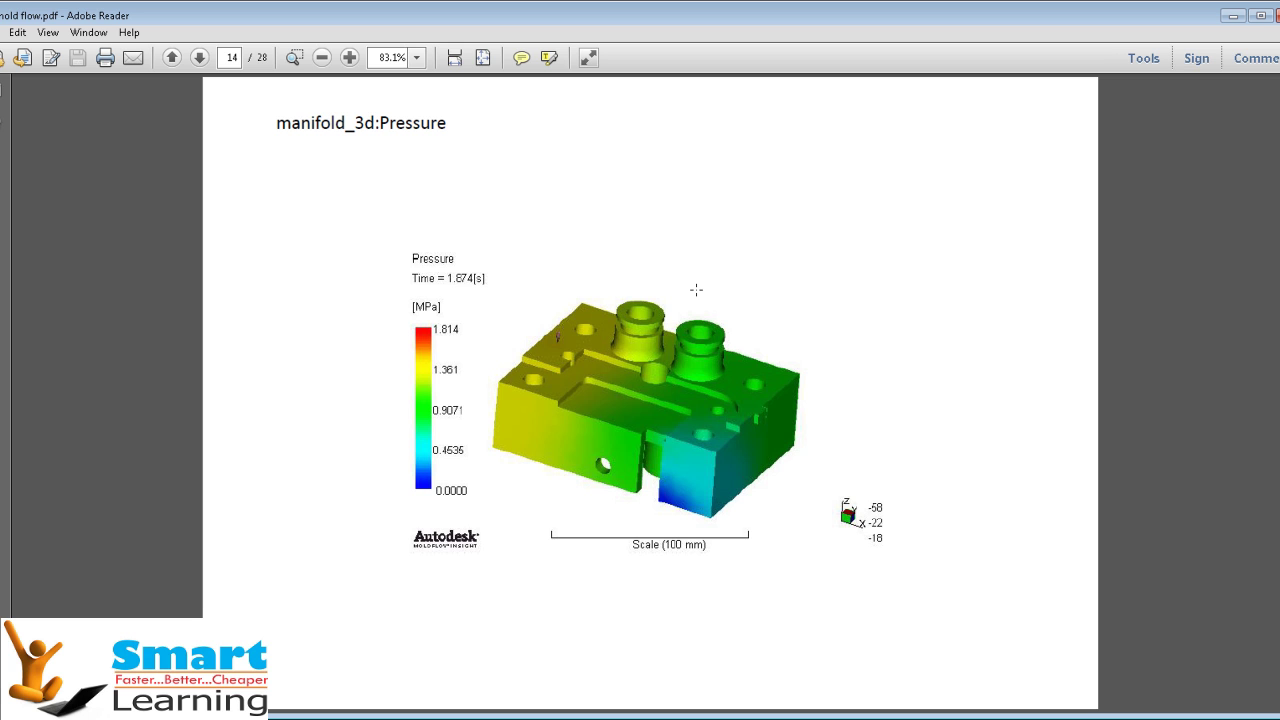
Review the mold flow PDF report's result pages from shear stress at wall through bulk temperature at end of fill
scroll(696, 289, down, 3)
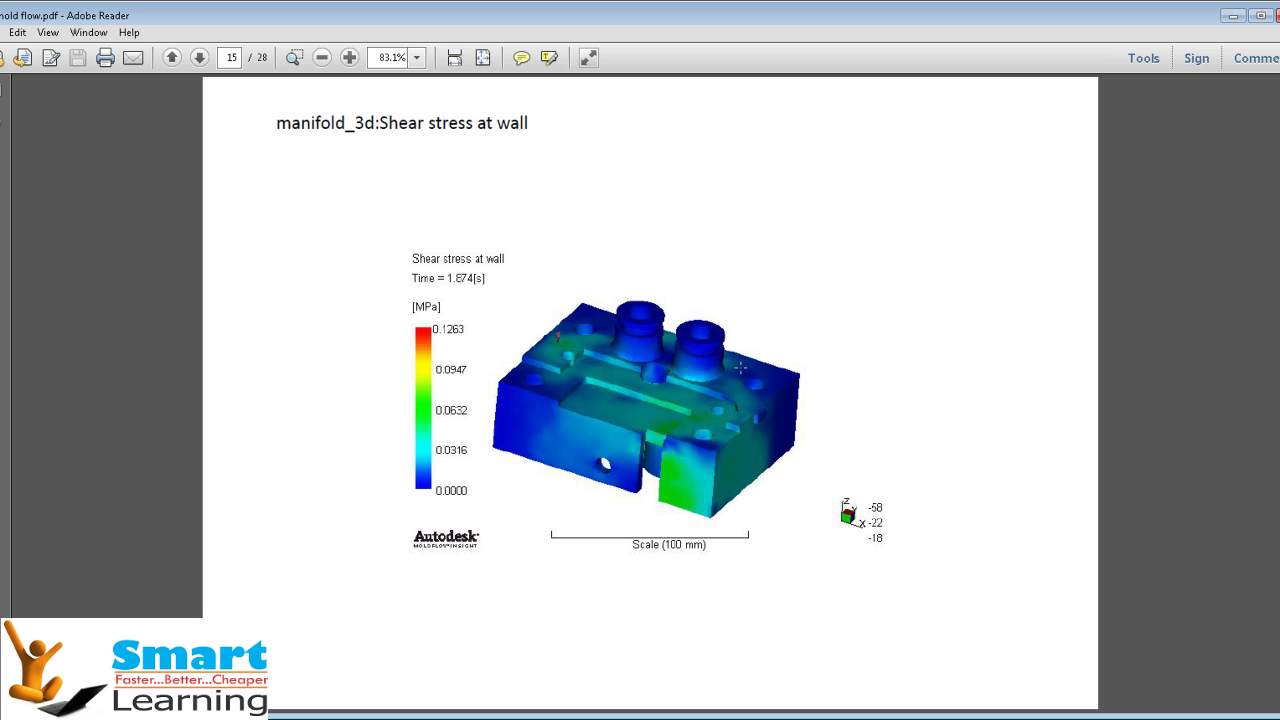
scroll(710, 316, up, 3)
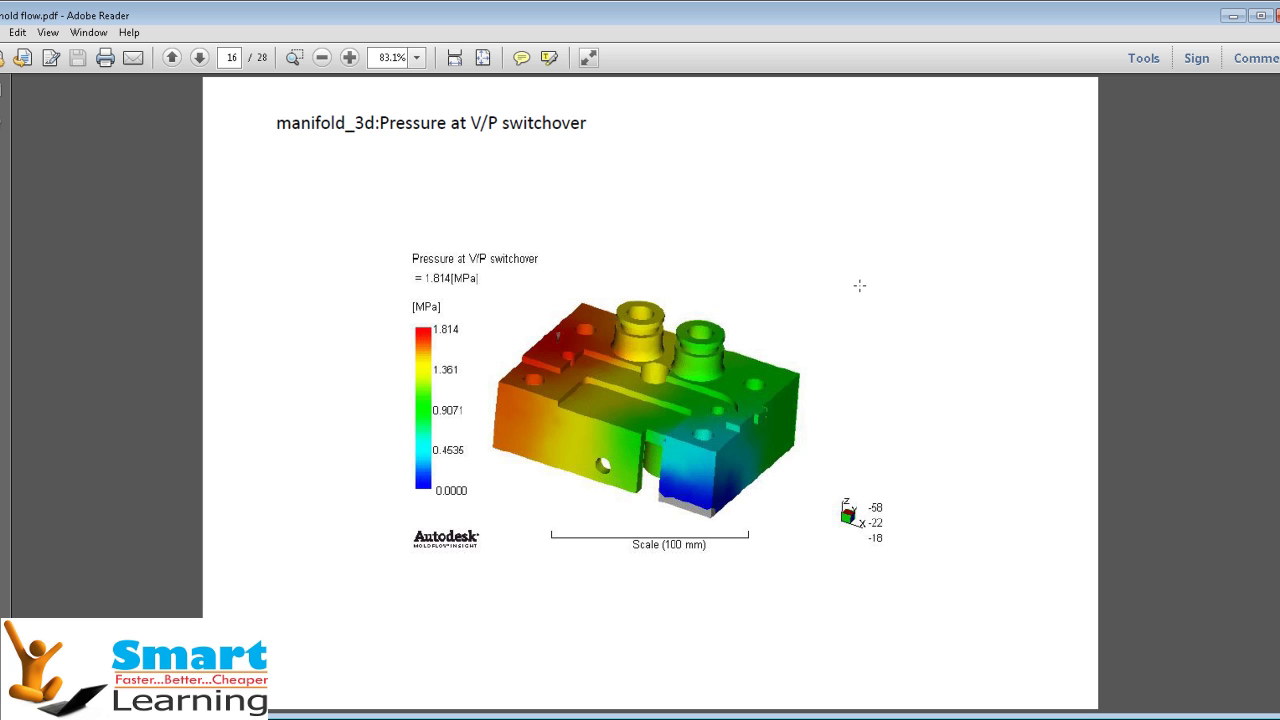
scroll(857, 289, down, 3)
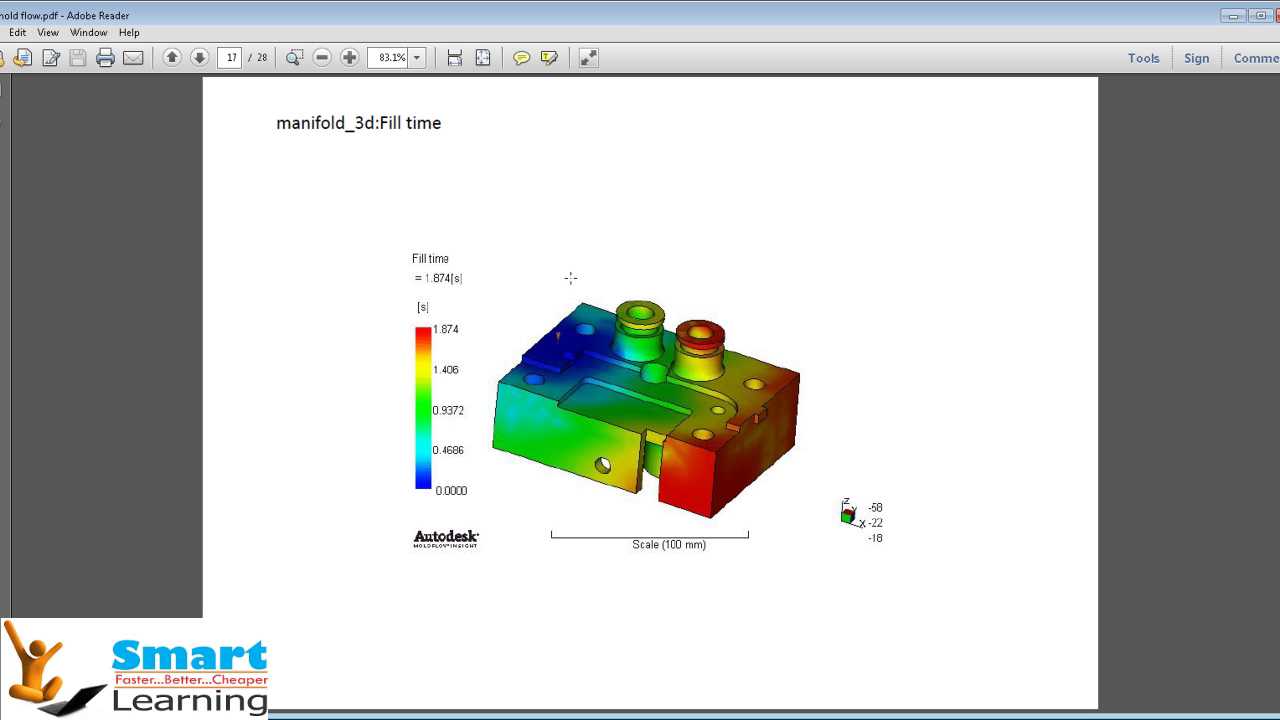
scroll(571, 280, down, 1)
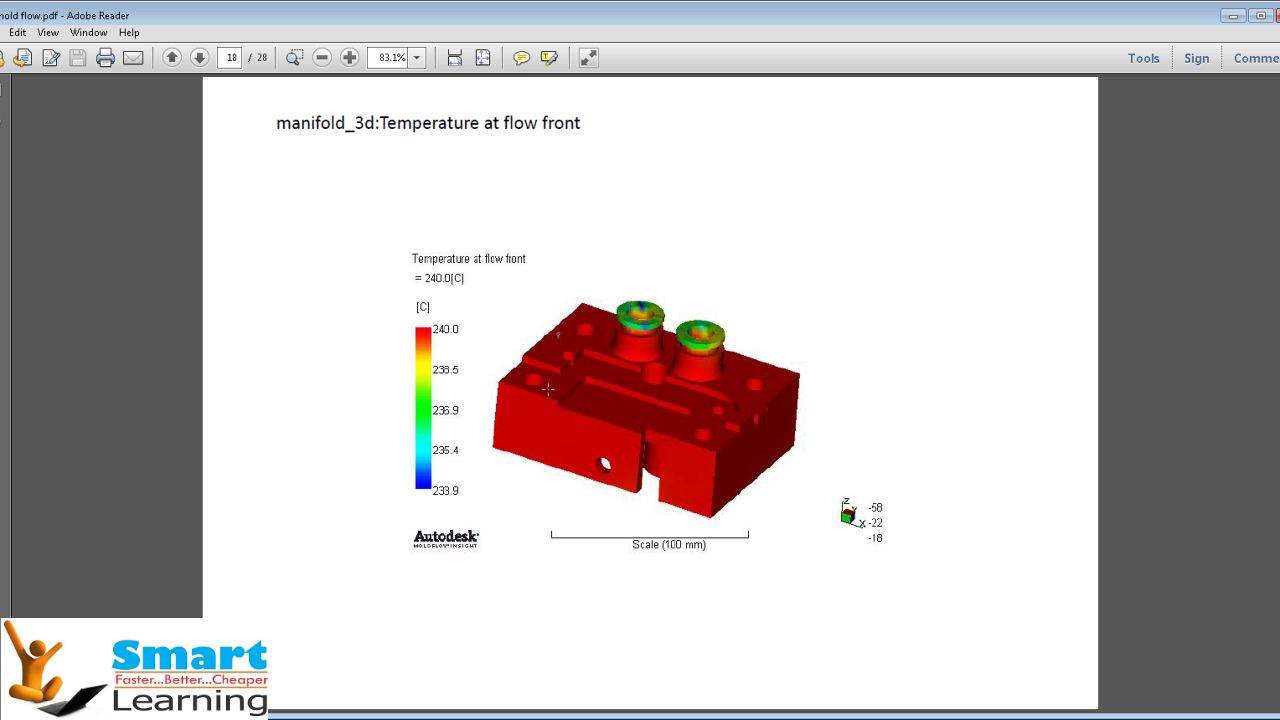
scroll(510, 366, down, 1)
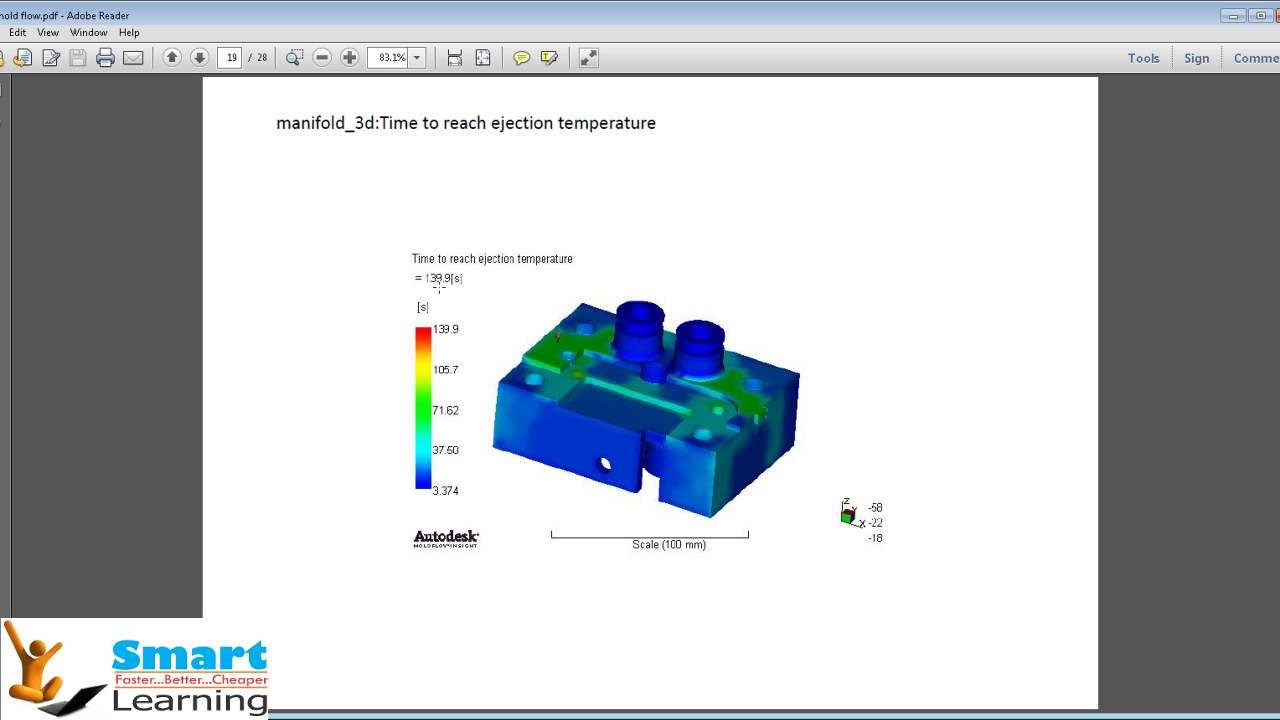
scroll(733, 268, down, 1)
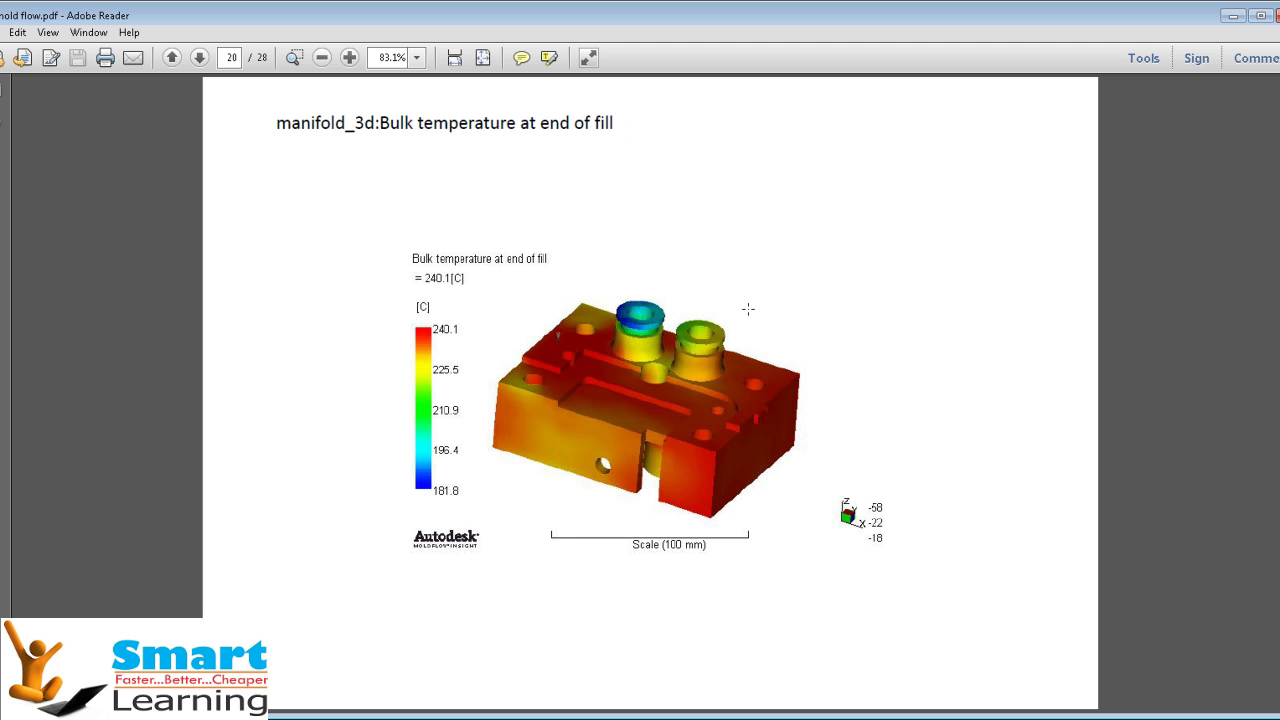
Review the remaining report pages, from frozen layer fraction at end of fill through weld lines
scroll(746, 309, down, 1)
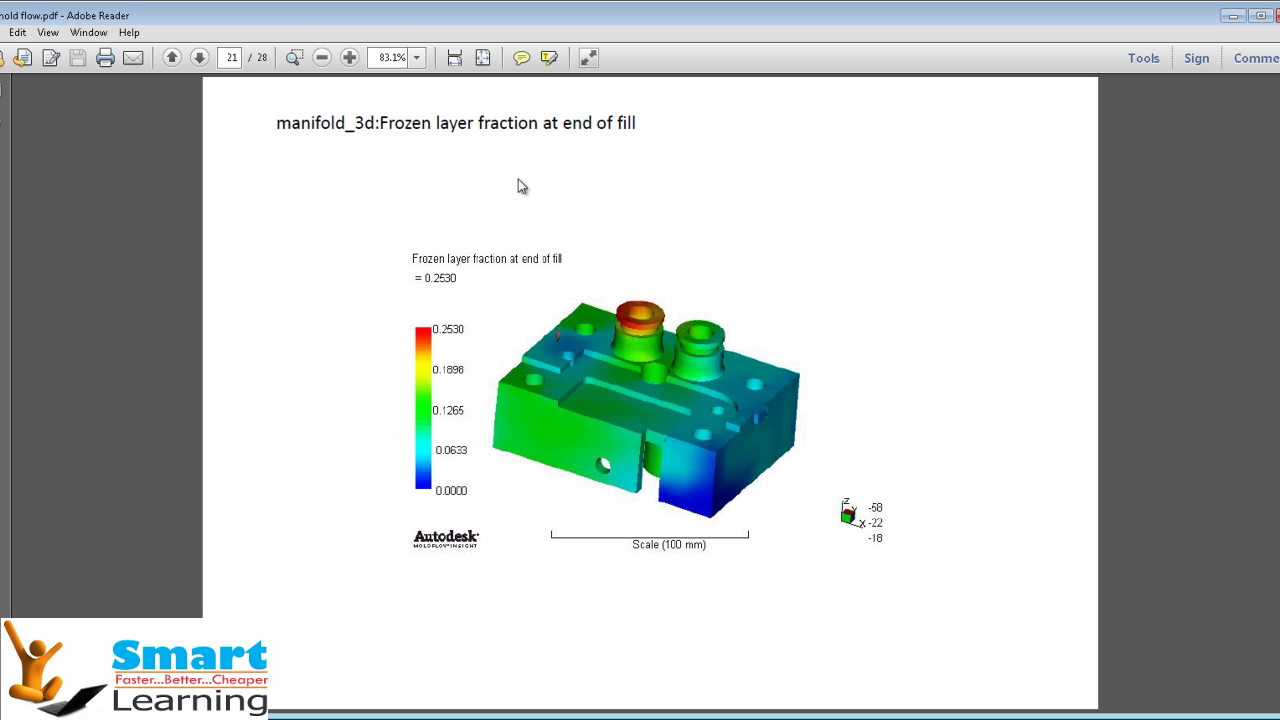
scroll(632, 235, down, 1)
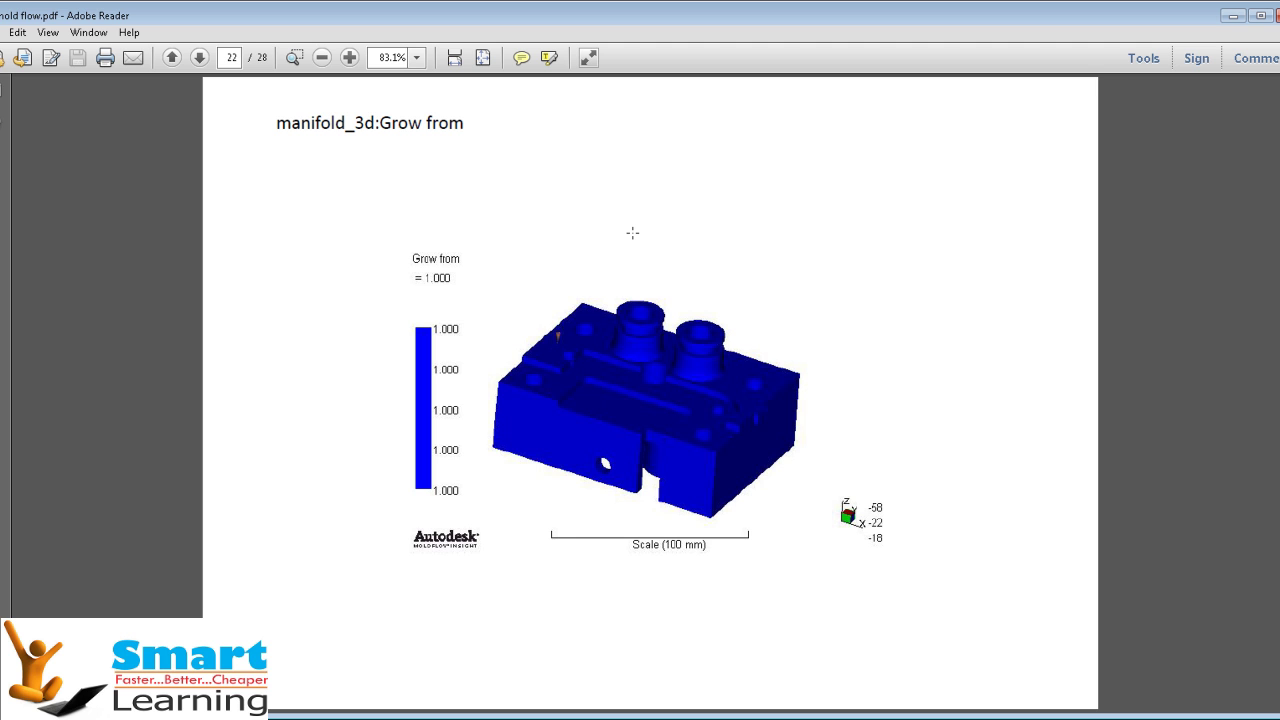
scroll(632, 233, down, 1)
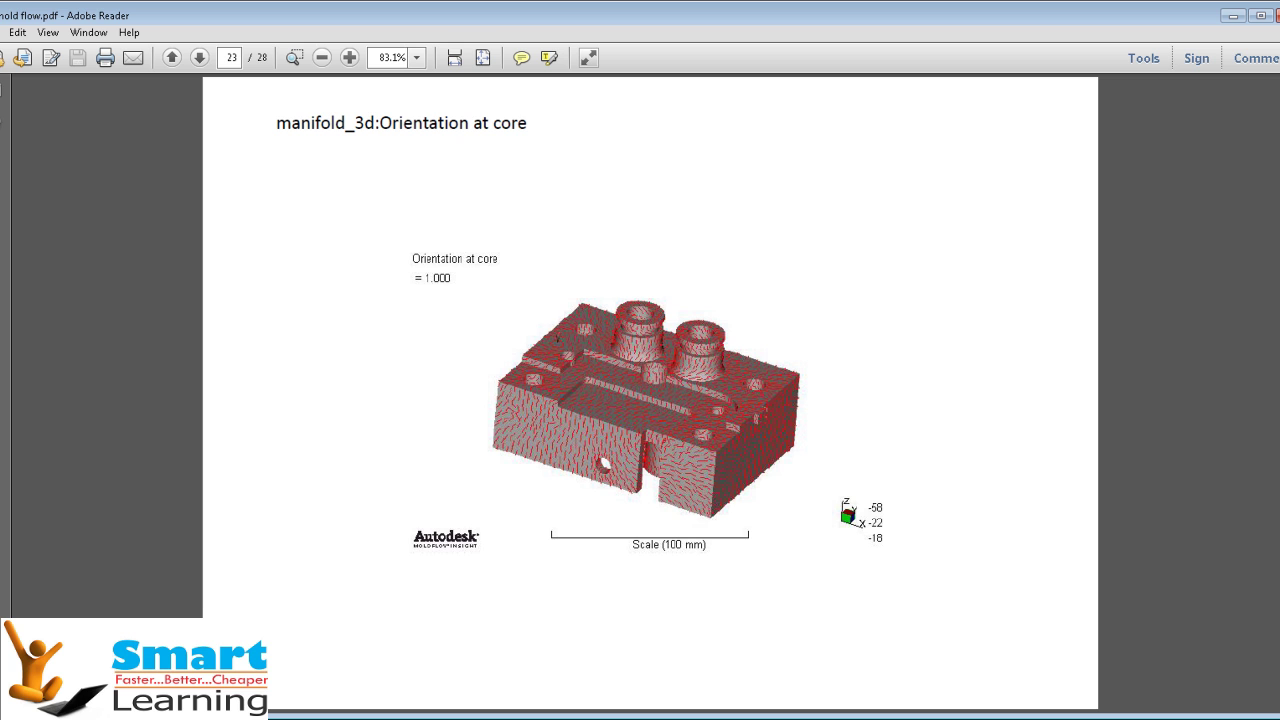
scroll(766, 286, down, 1)
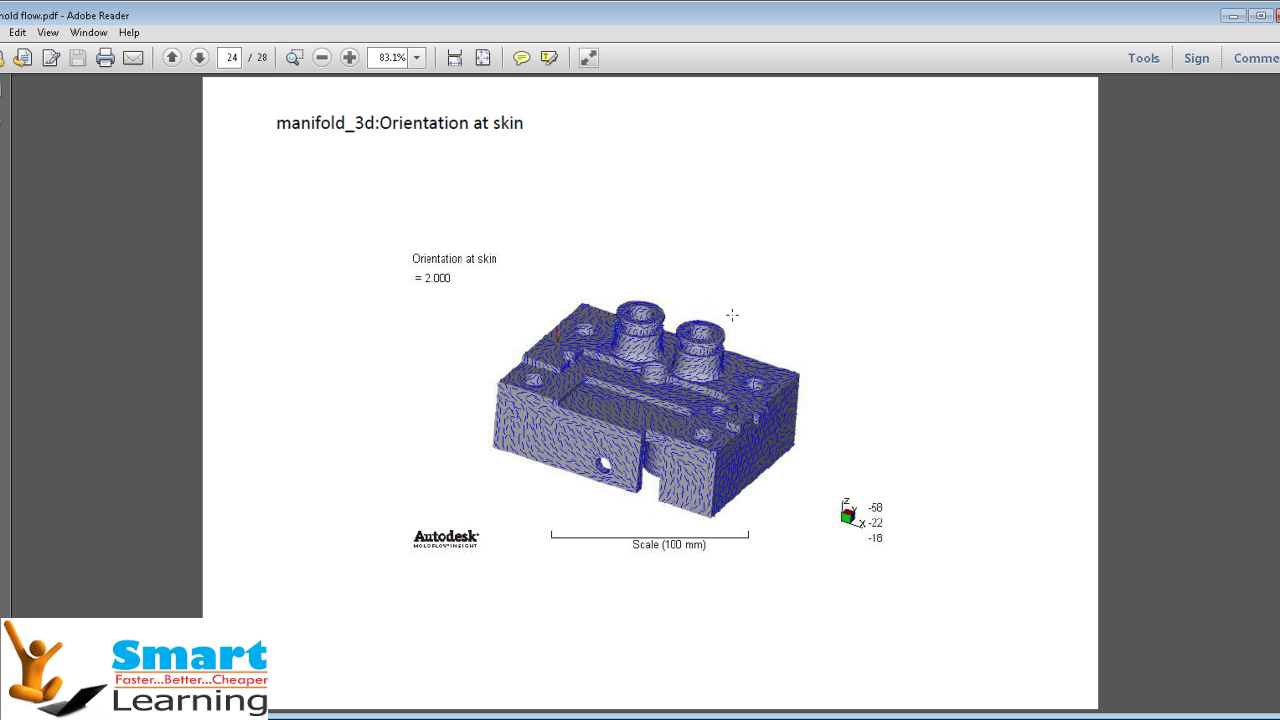
scroll(734, 315, down, 1)
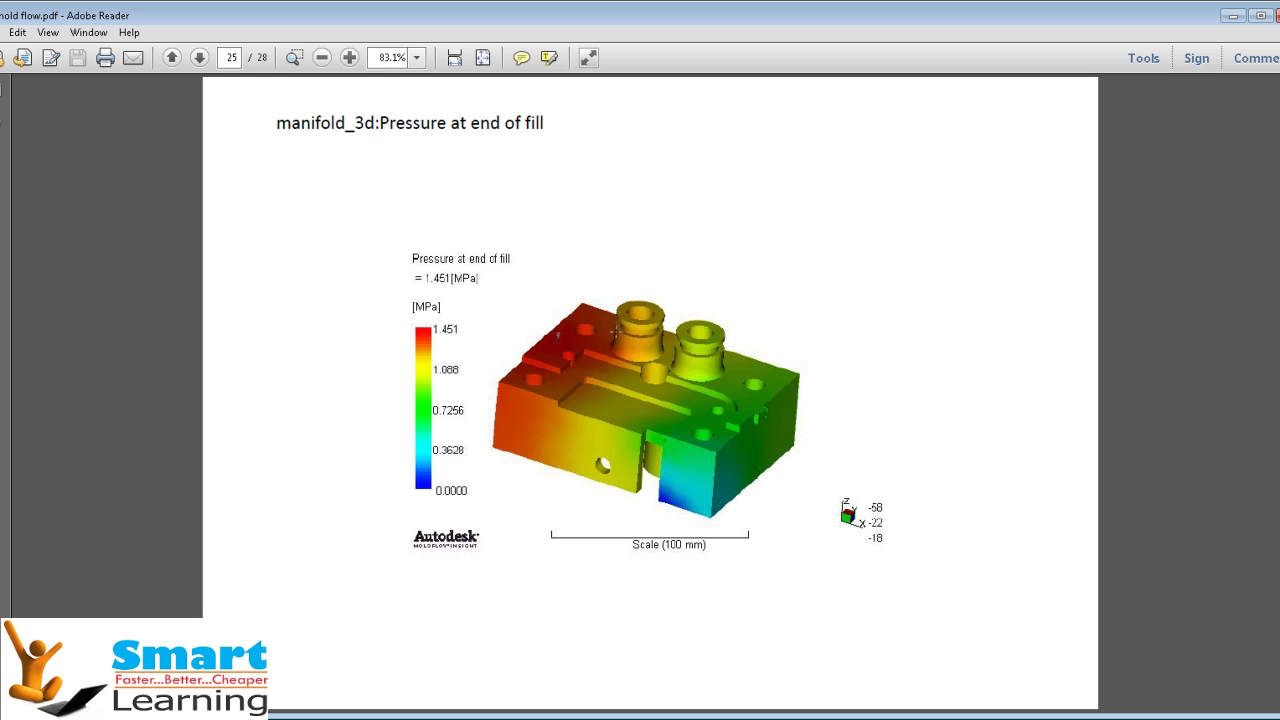
scroll(457, 460, down, 1)
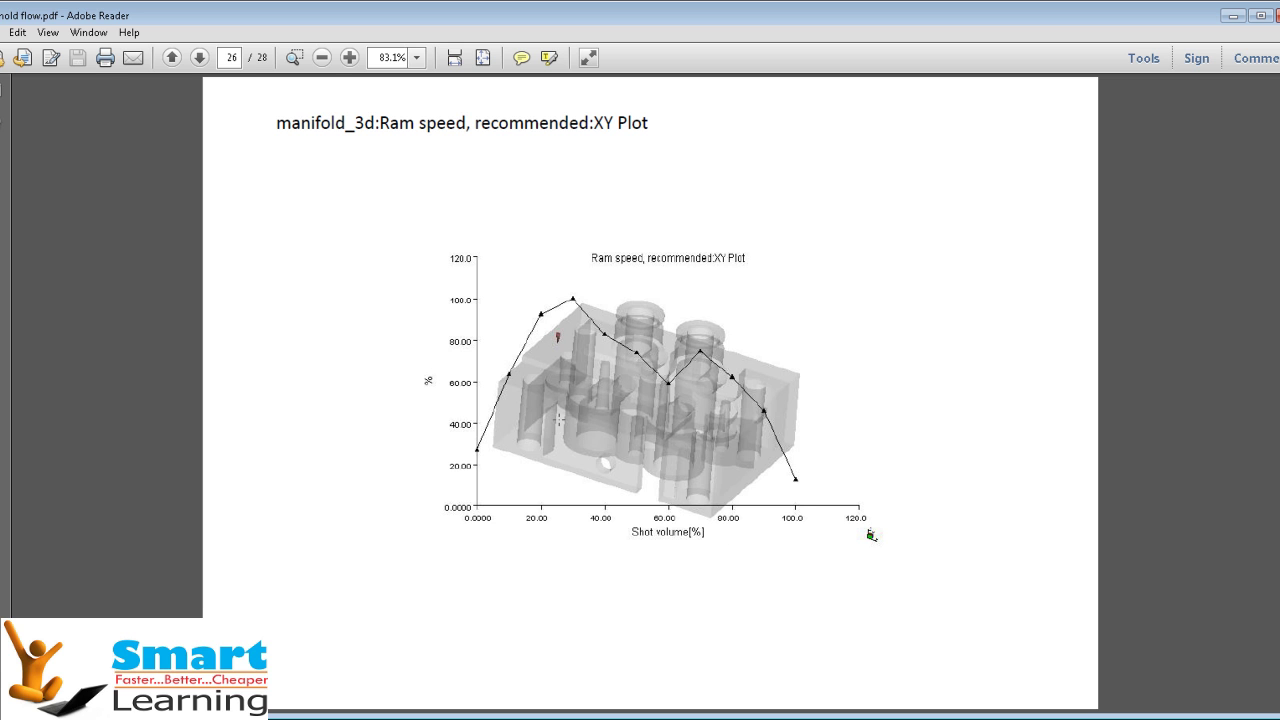
scroll(650, 400, down, 3)
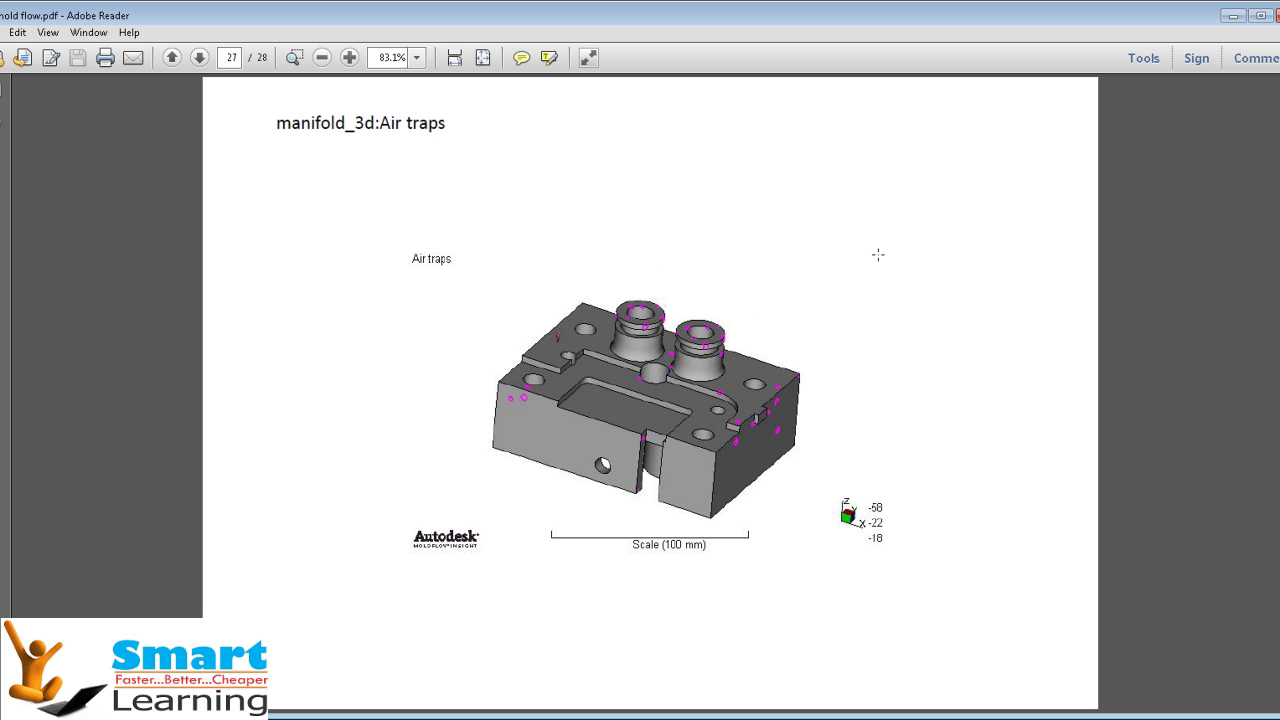
scroll(877, 256, down, 3)
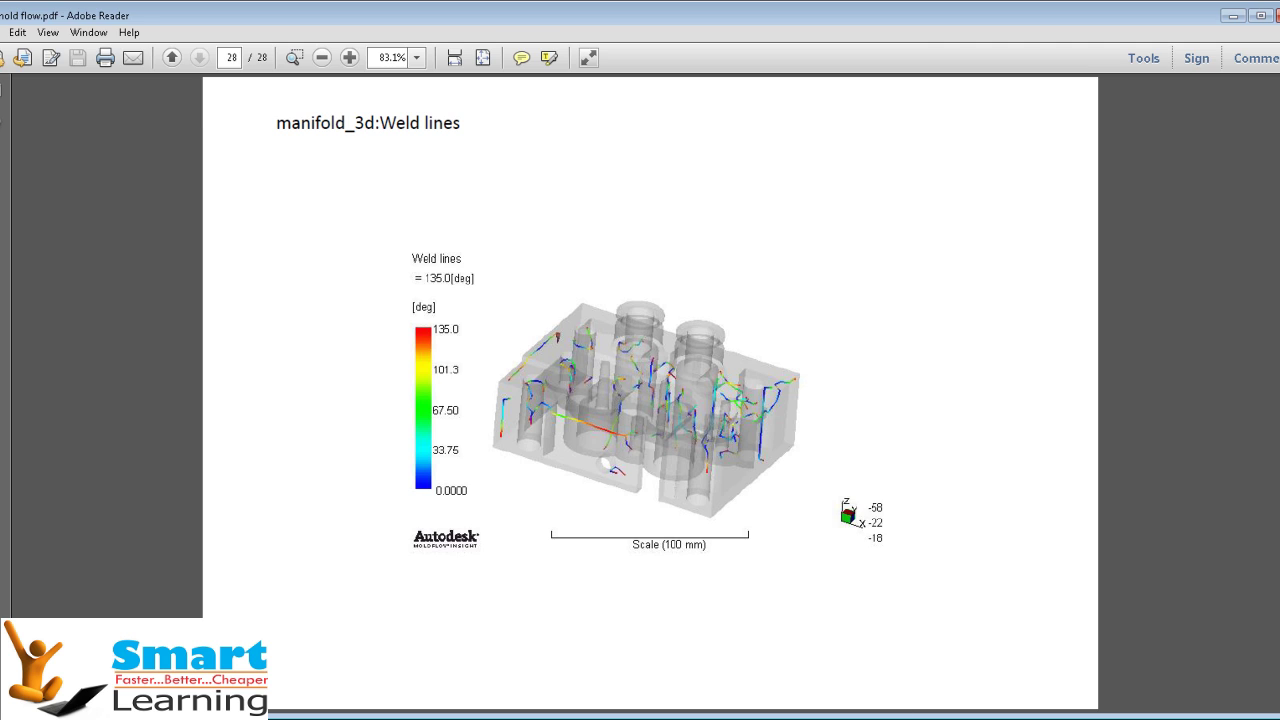
Switch to Autodesk Moldflow Insight and display the pressure at V/P switchover and bulk temperature results
click(897, 712)
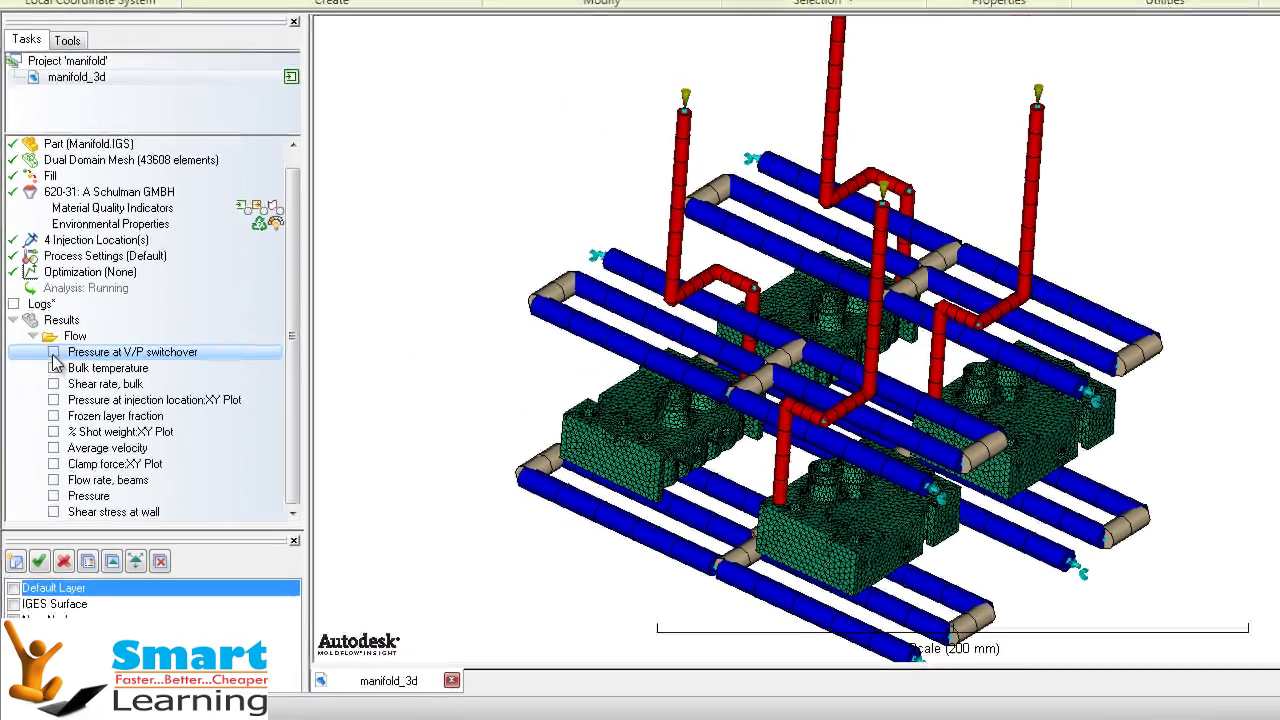
click(53, 353)
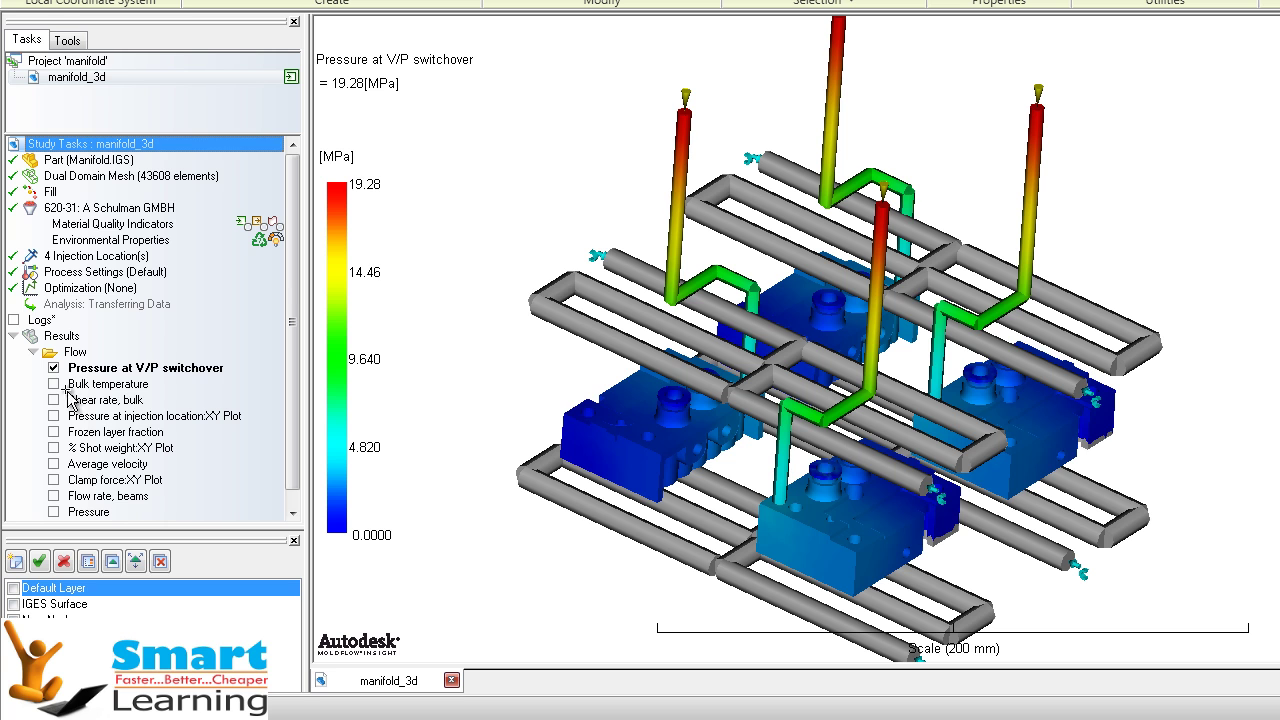
click(53, 384)
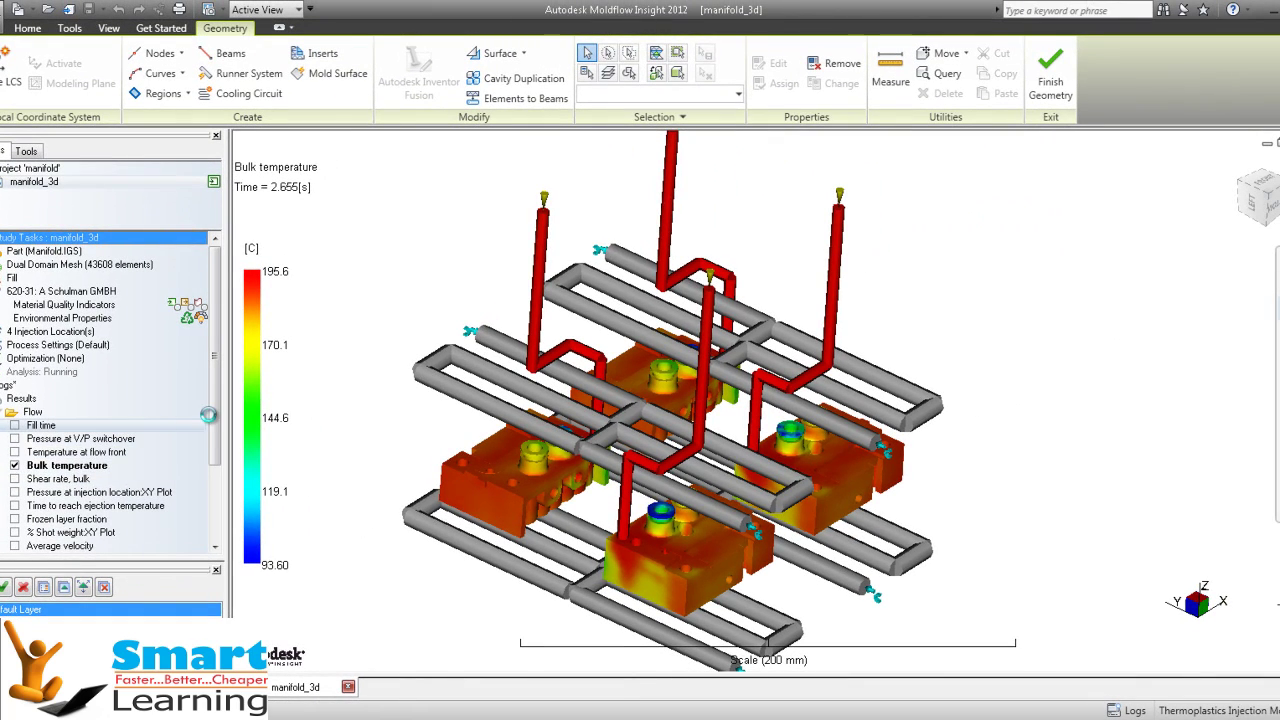
Display the fill time result and examine its distribution across the four cavities and runners
click(208, 418)
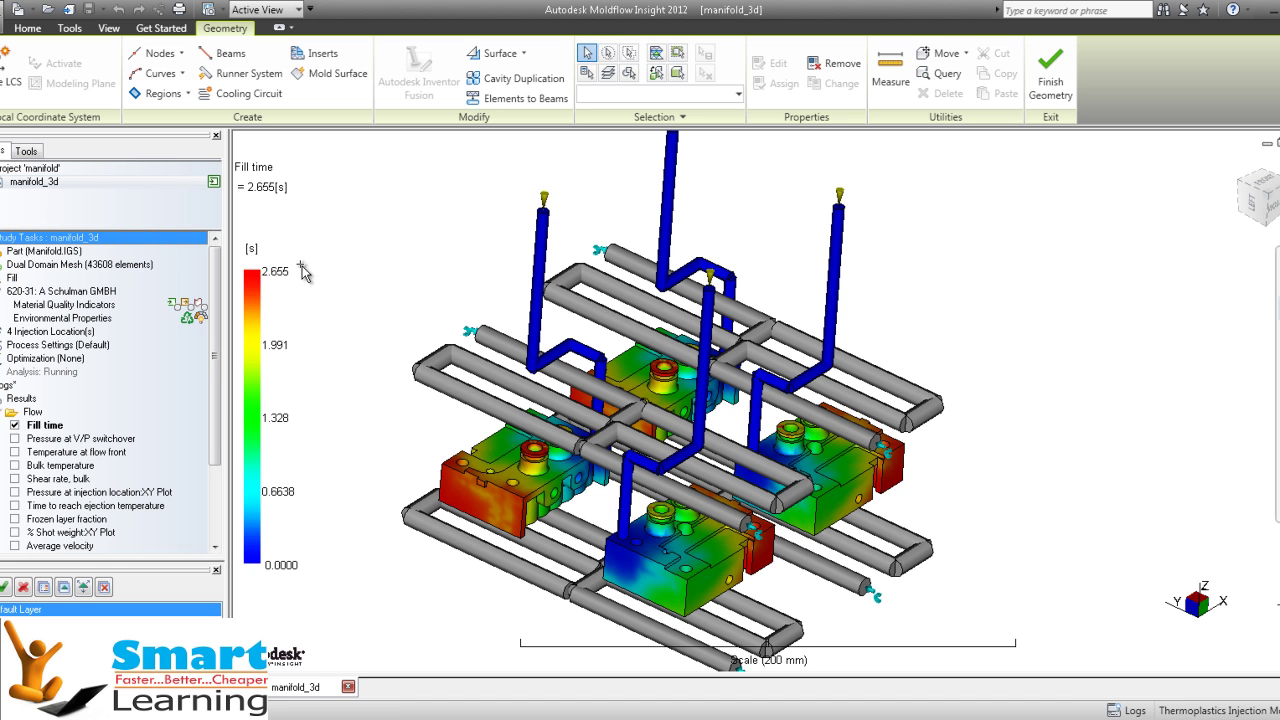
click(853, 530)
mouse_move(853, 530)
middle_down()
mouse_move(849, 425)
mouse_move(817, 509)
middle_up()
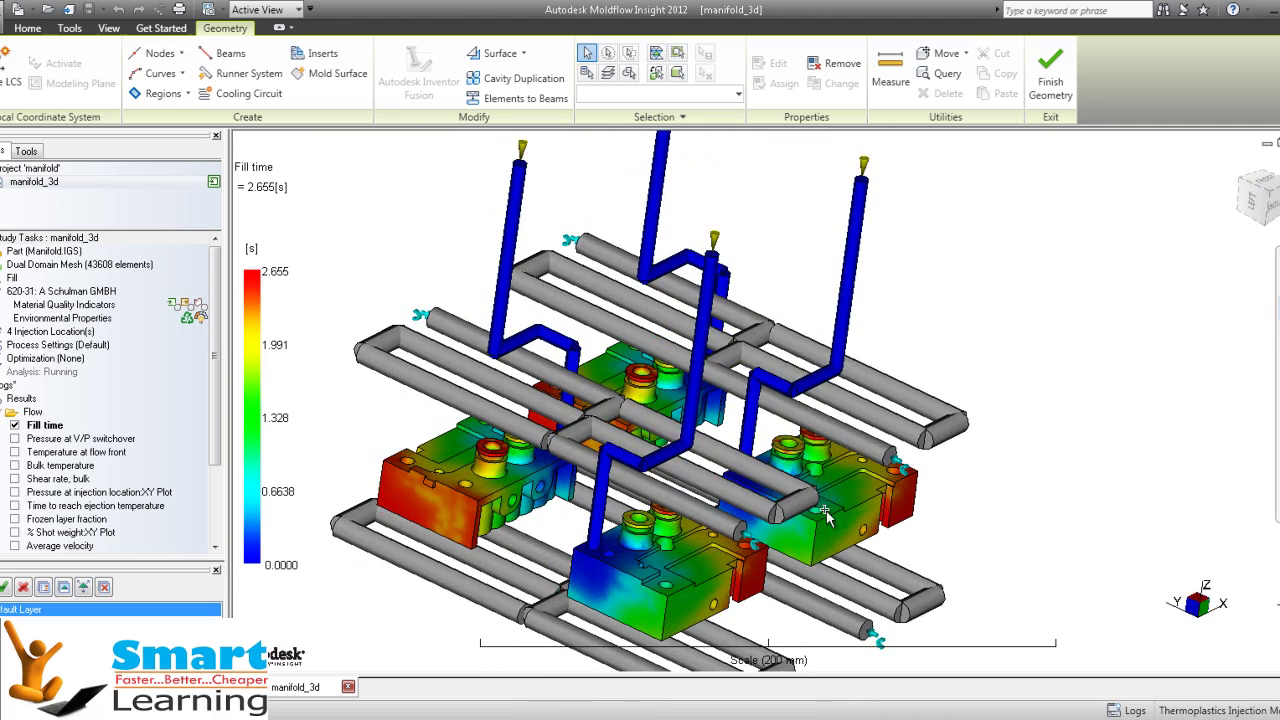
Display the temperature at flow front result, followed by the bulk temperature result
click(11, 452)
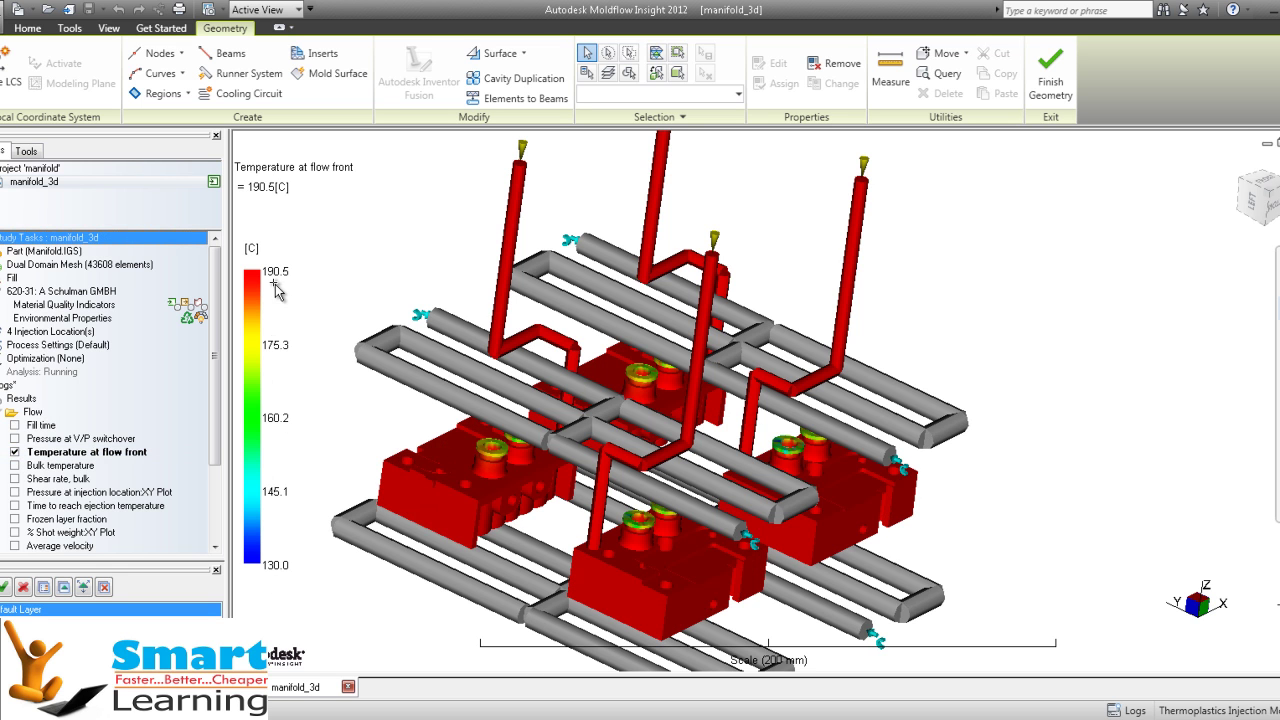
click(15, 466)
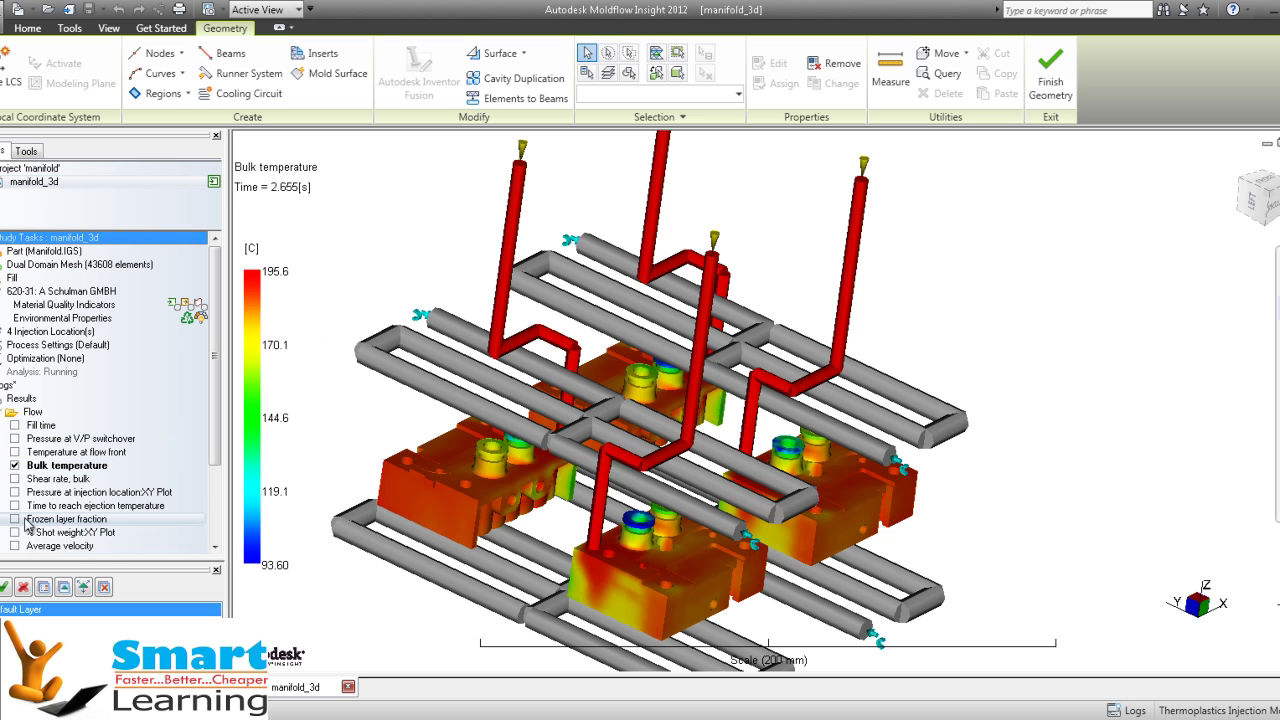
Display the bulk shear rate result and examine the cavities, runners and cooling channels from several angles
click(15, 480)
mouse_move(589, 524)
middle_down()
mouse_move(706, 496)
mouse_move(690, 470)
middle_up()
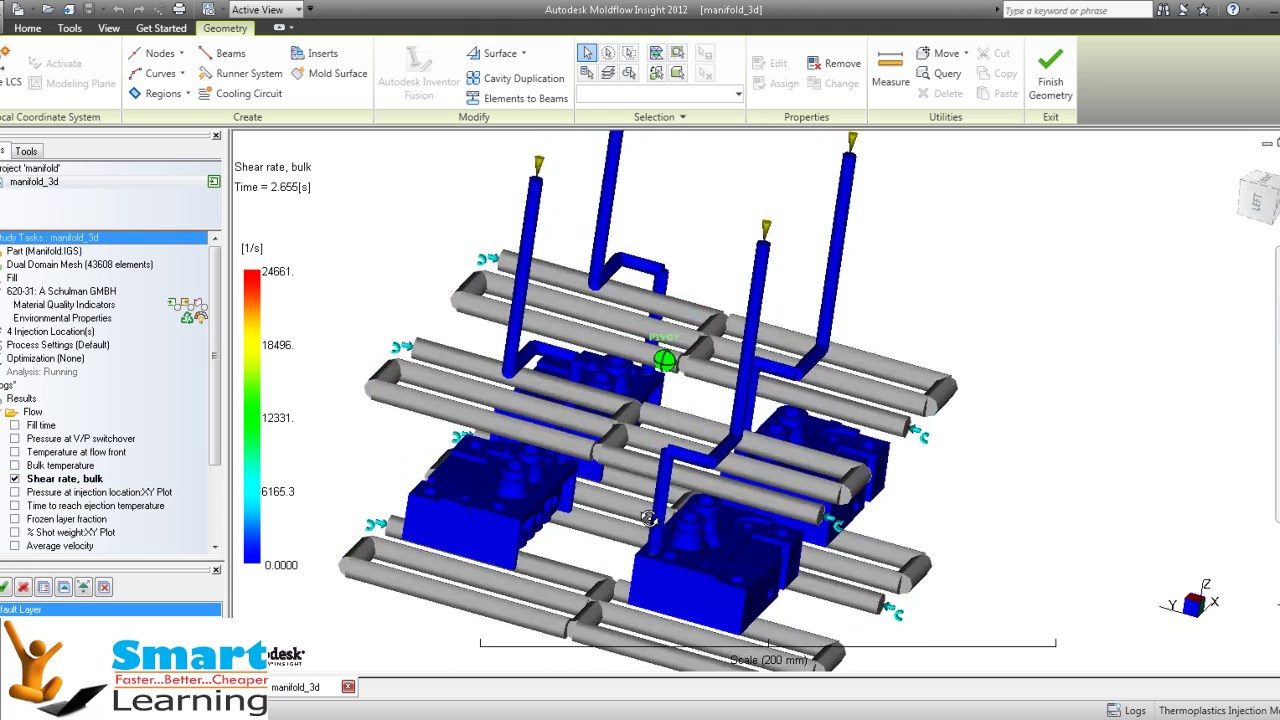
scroll(640, 385, up, 5)
mouse_move(775, 463)
middle_down()
mouse_move(960, 505)
mouse_move(730, 485)
mouse_move(400, 420)
middle_up()
scroll(1000, 510, down, 5)
scroll(905, 520, up, 3)
scroll(382, 415, down, 3)
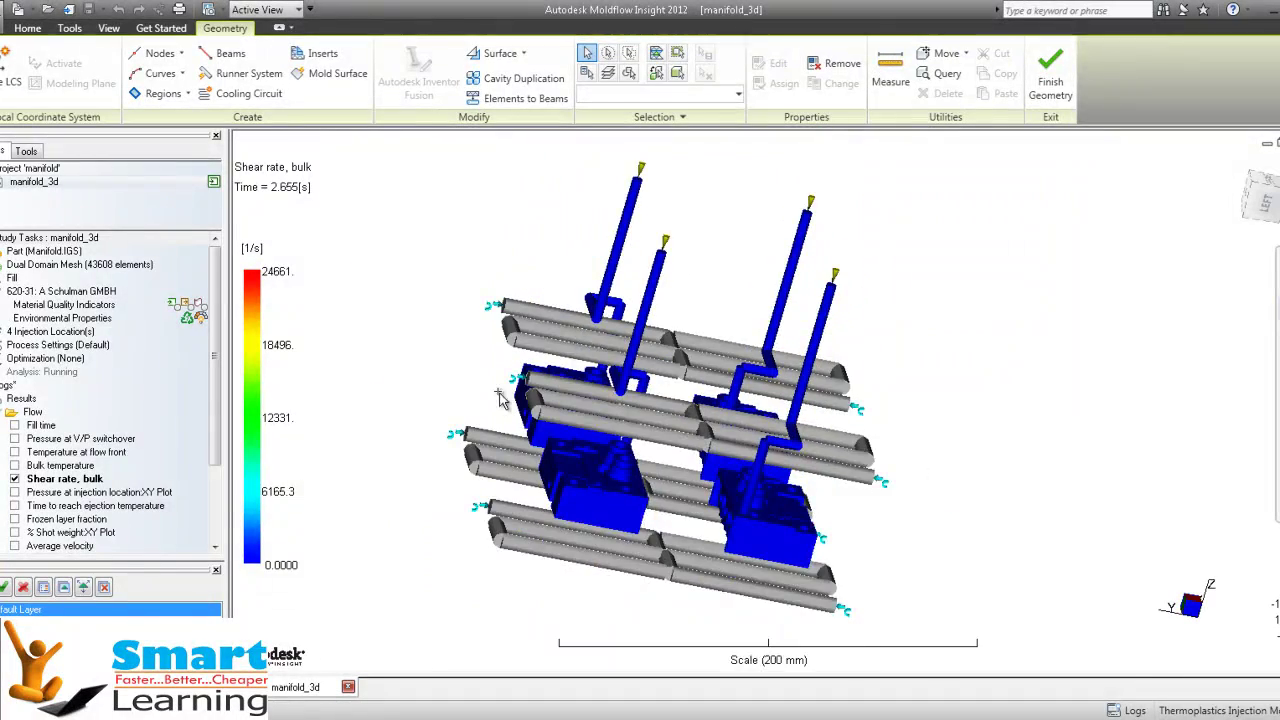
scroll(382, 415, up, 3)
mouse_move(430, 375)
middle_down()
mouse_move(840, 460)
mouse_move(764, 455)
middle_up()
View the pressure at injection location XY plot and examine the time to reach ejection temperature on the cavities
click(15, 493)
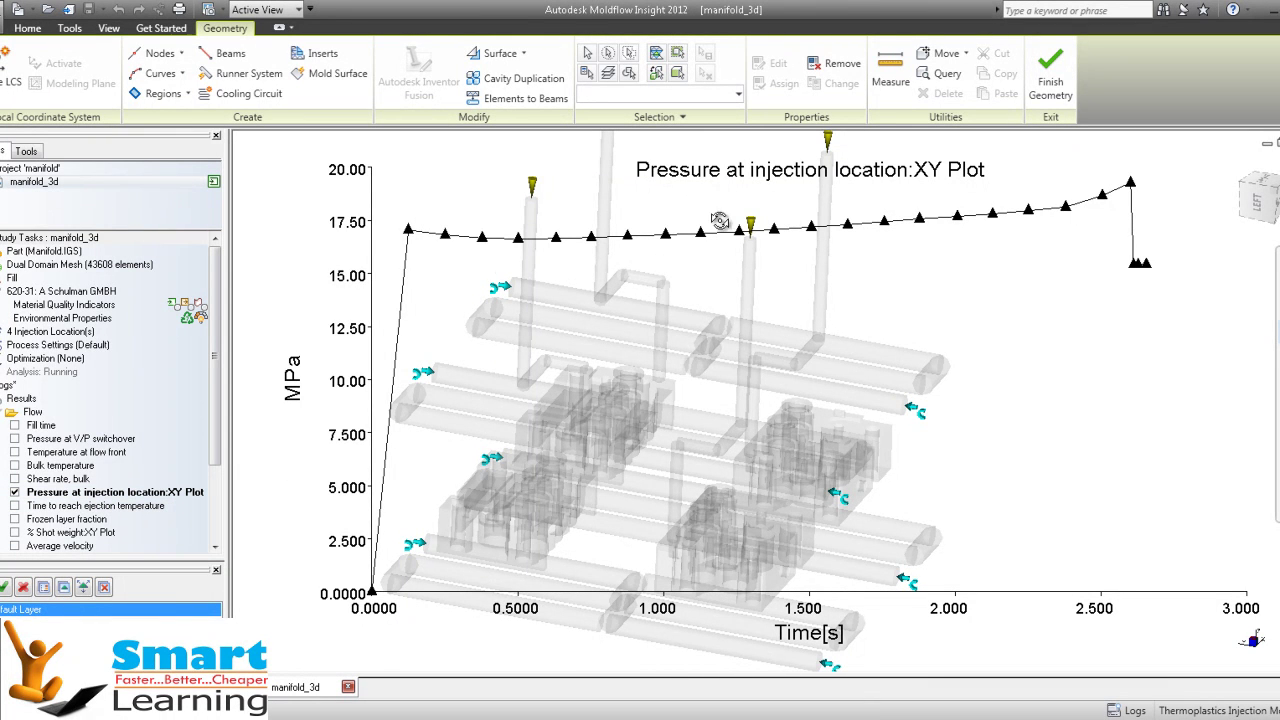
click(14, 505)
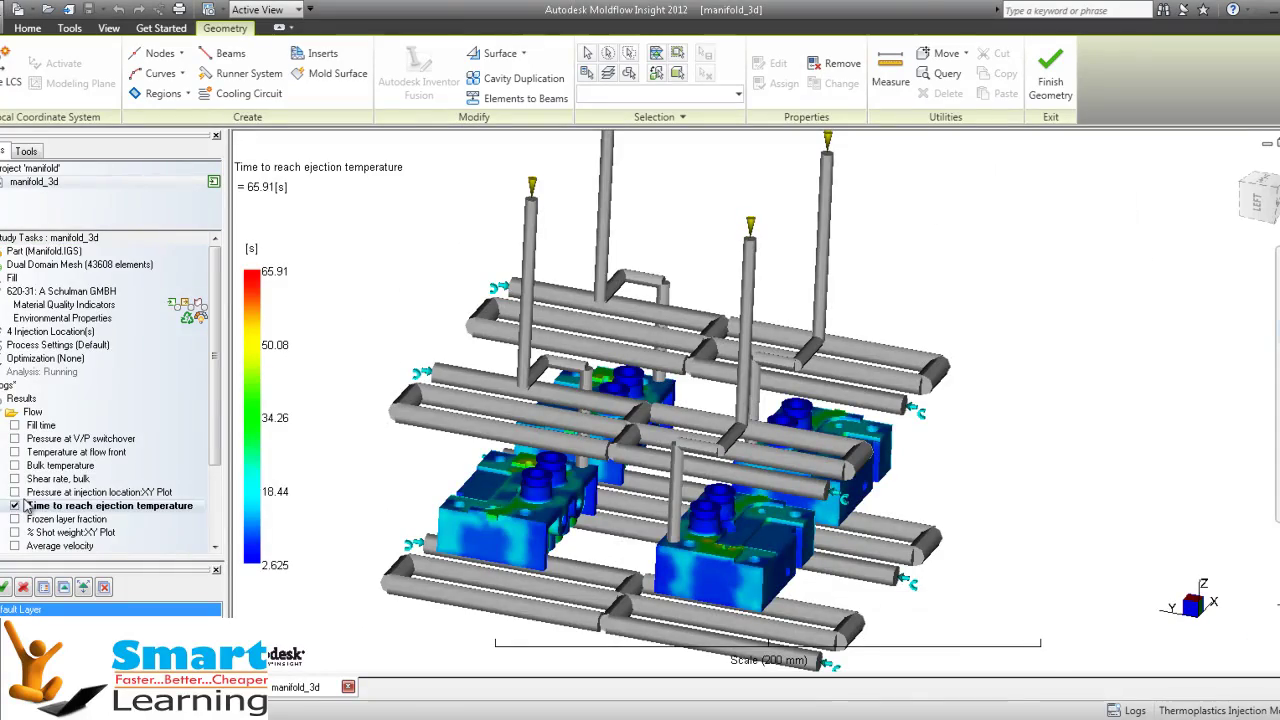
middle_drag(698, 499, 590, 560)
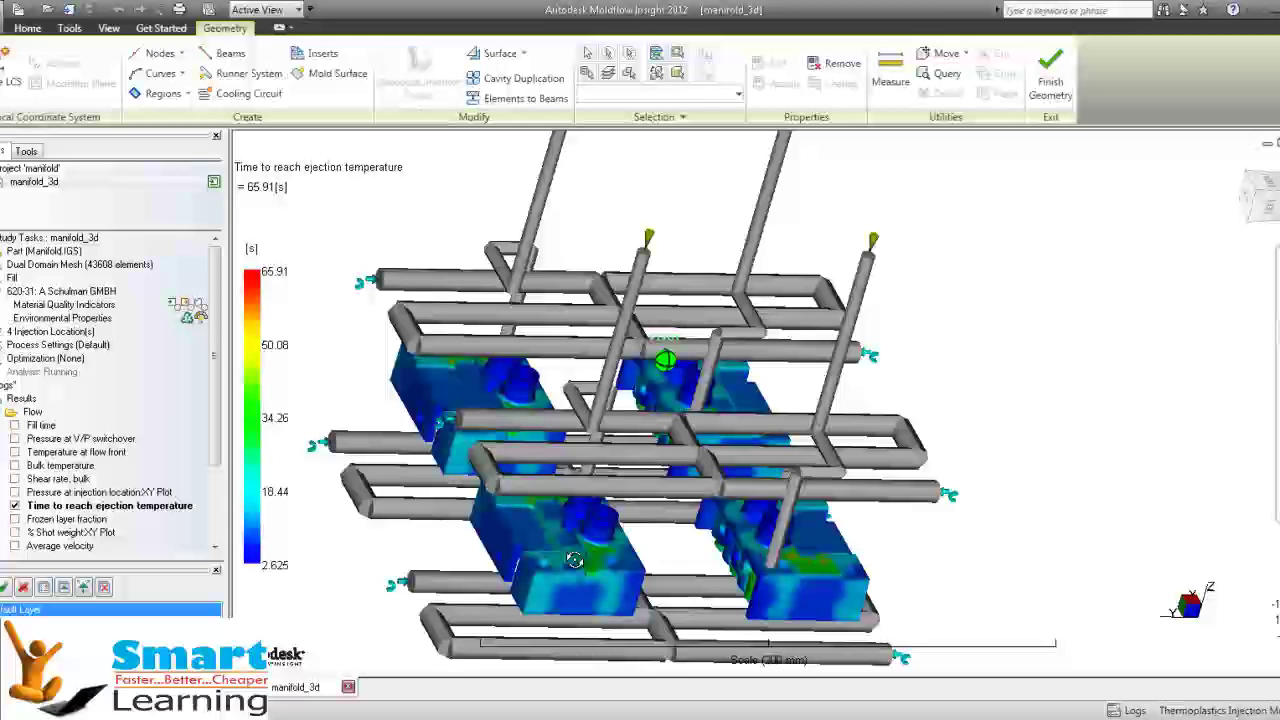
Display the frozen layer fraction result and inspect the average velocity arrows closely in the runners and cavities
click(15, 519)
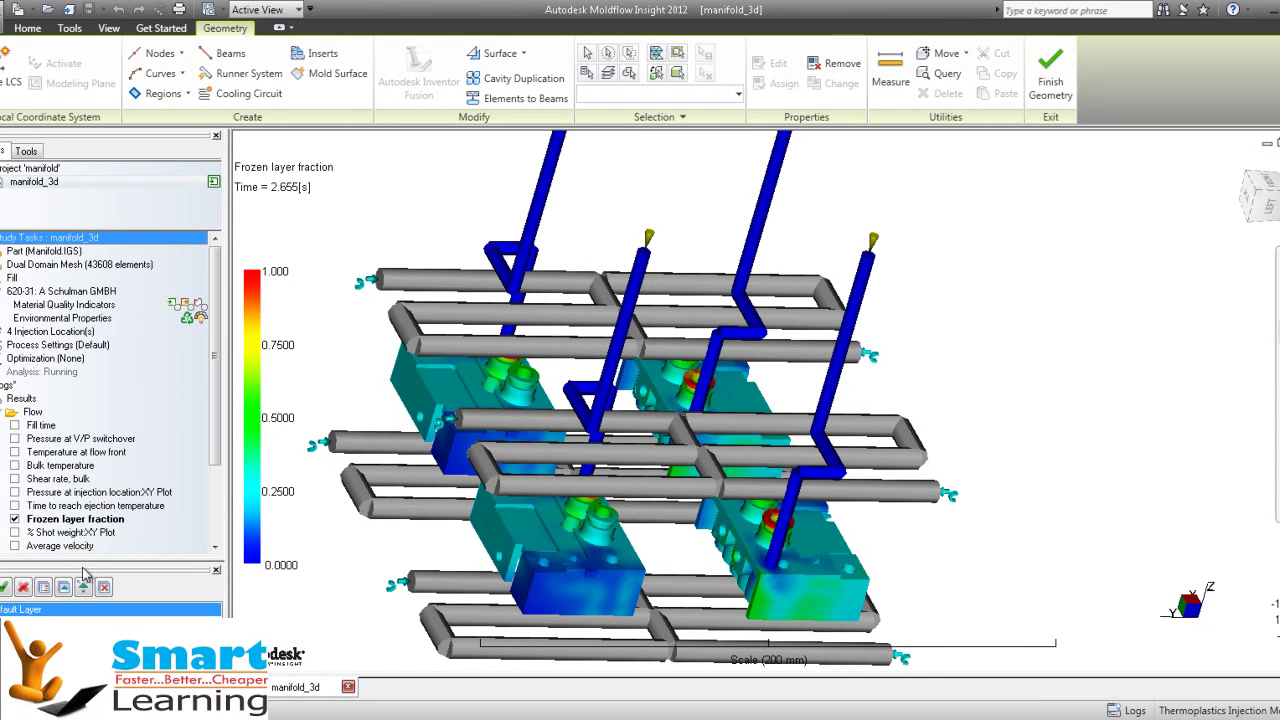
click(15, 546)
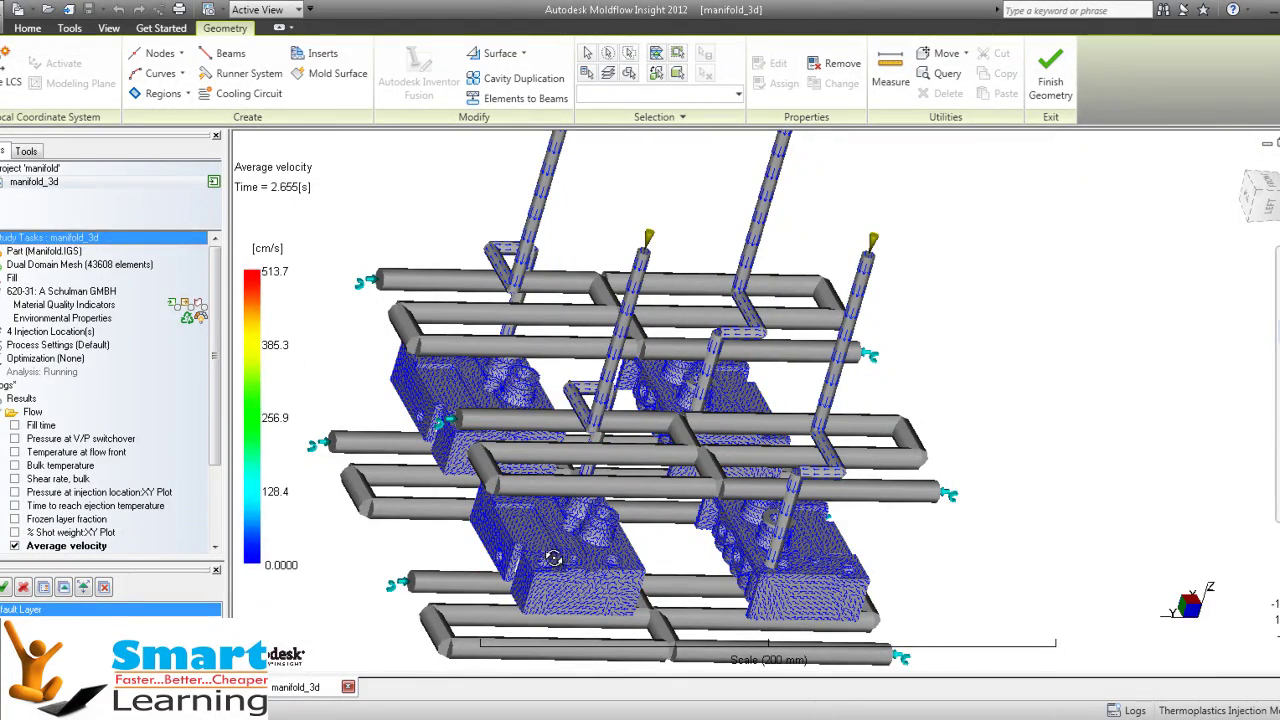
scroll(555, 558, up, 8)
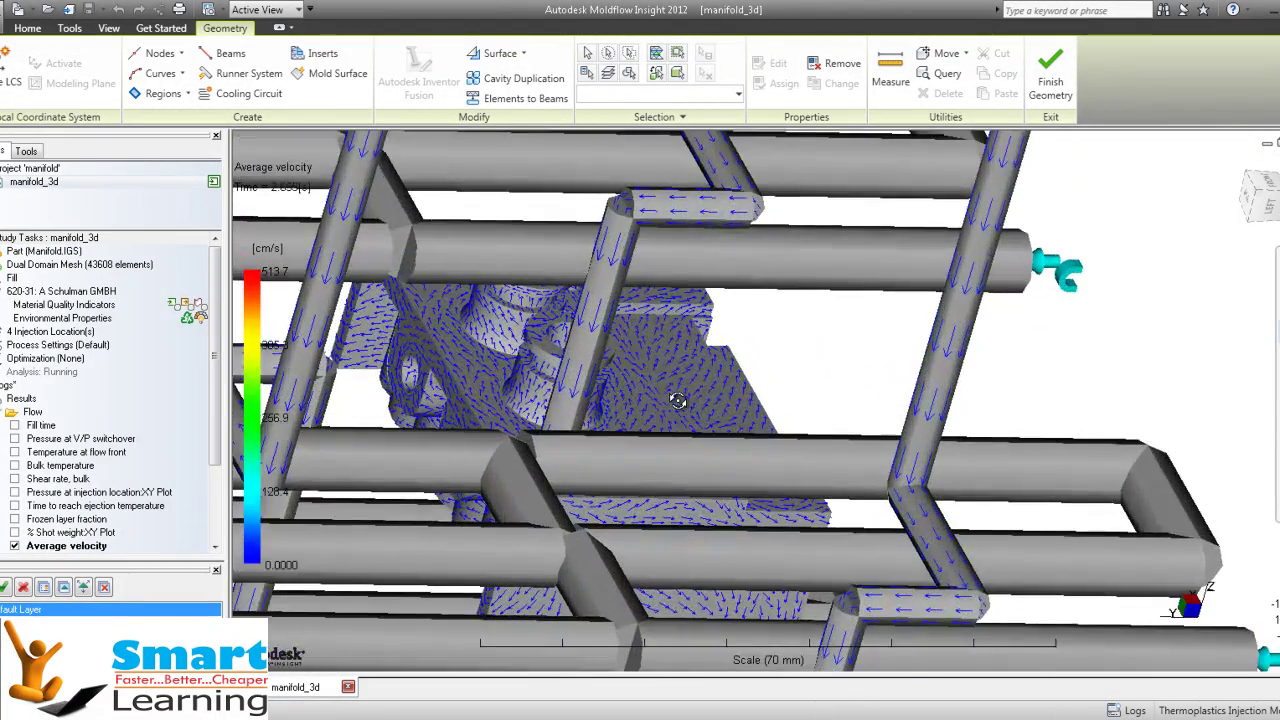
drag(677, 400, 866, 490)
scroll(838, 472, down, 6)
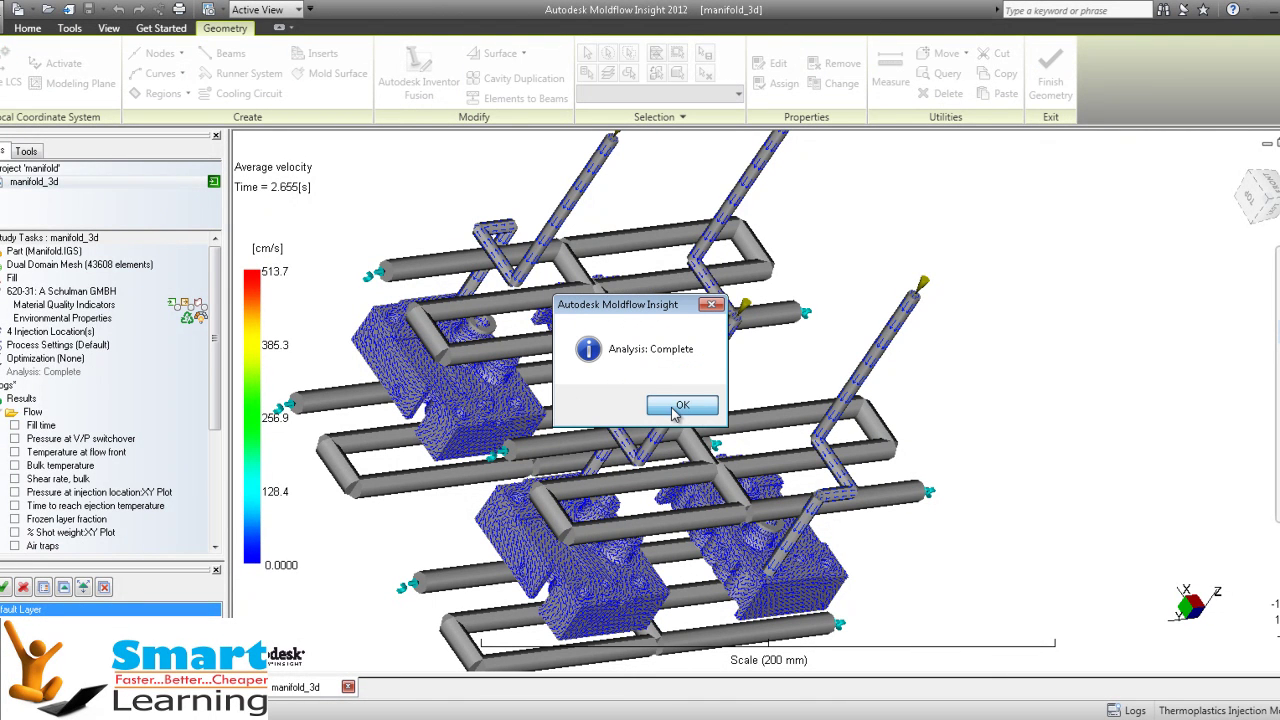
Dismiss the analysis completion notice and look through the remaining flow results down to weld lines
click(681, 406)
scroll(217, 447, down, 1)
drag(217, 447, 210, 538)
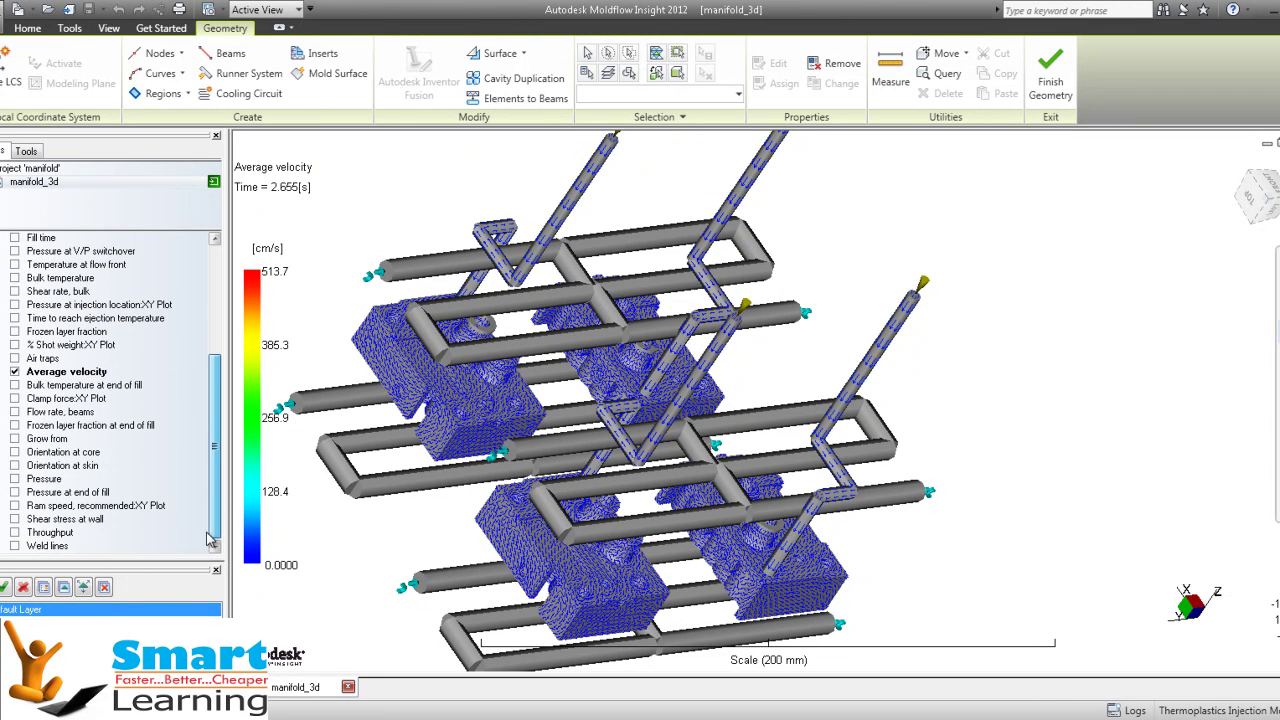
Display the weld lines result and the shear stress at wall result, examining each on the cavities and runners
click(14, 545)
mouse_move(630, 502)
mouse_down()
mouse_move(488, 478)
mouse_move(823, 506)
mouse_move(797, 543)
mouse_move(640, 520)
mouse_up()
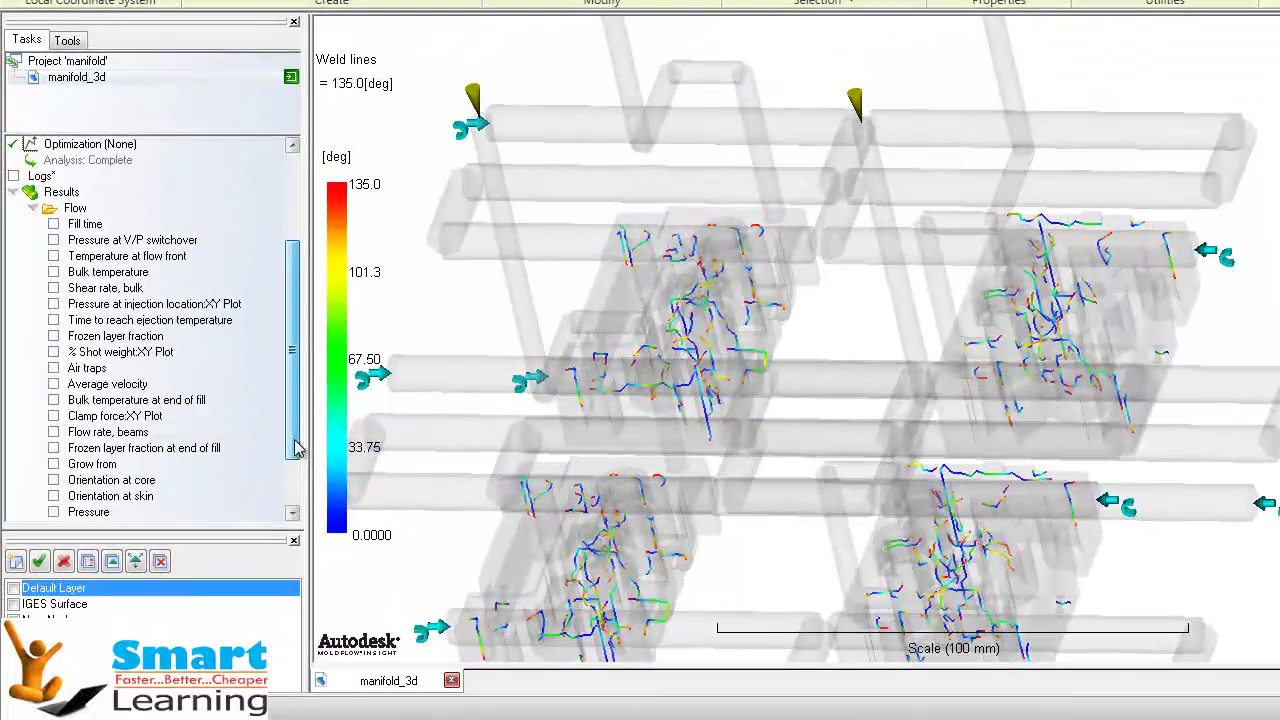
scroll(296, 448, down, 2)
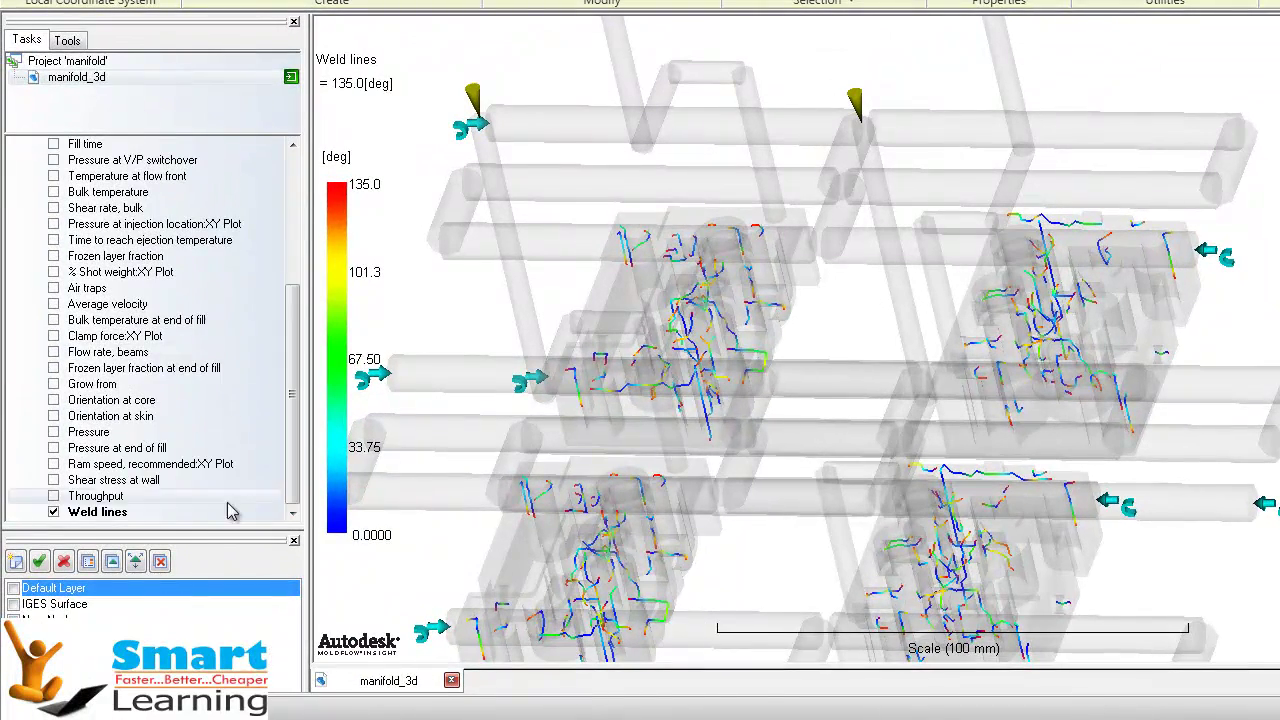
click(54, 480)
mouse_move(606, 455)
mouse_down()
mouse_move(677, 409)
mouse_move(619, 450)
mouse_up()
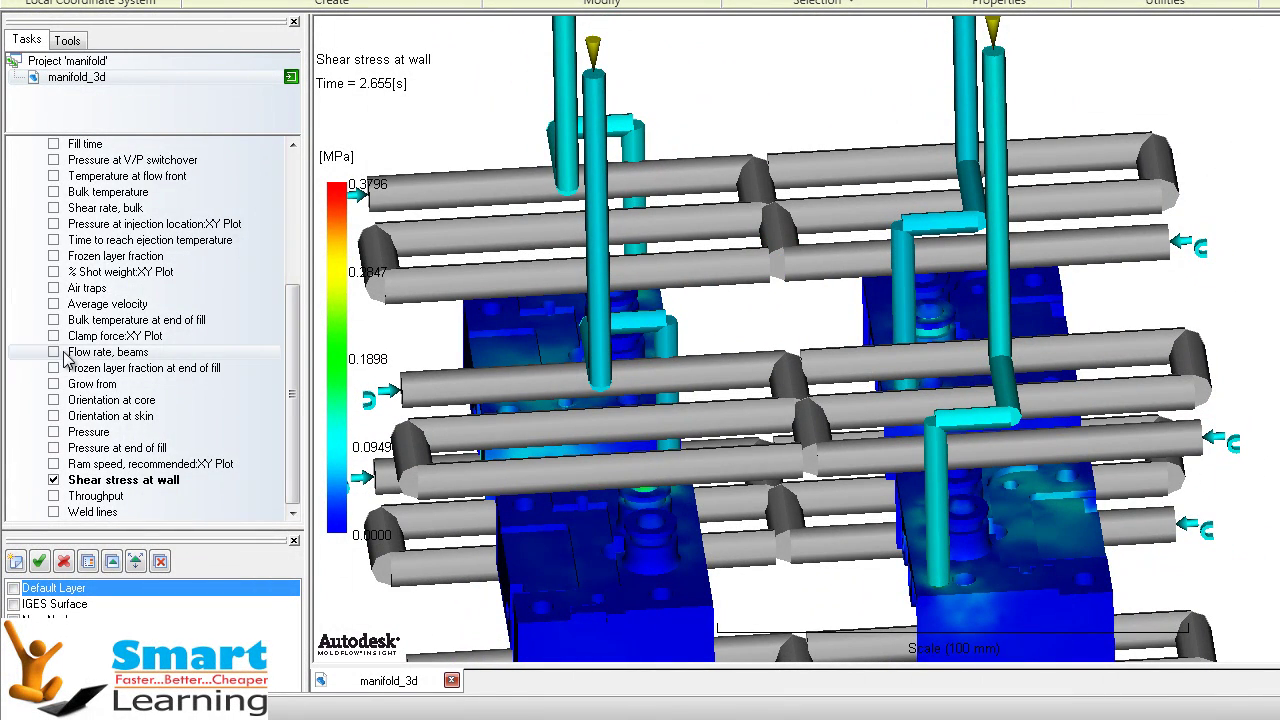
Display the air traps result and examine the trap locations on the four cavities from several angles
click(54, 305)
click(54, 288)
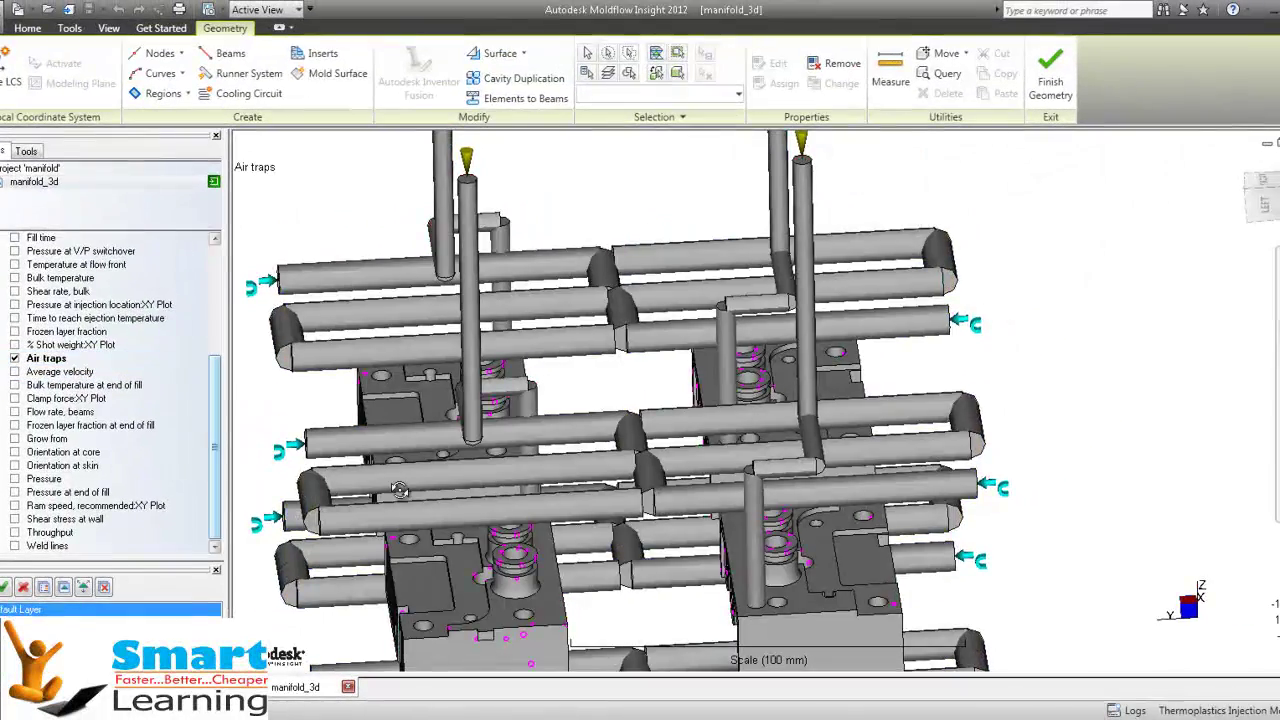
drag(575, 455, 606, 431)
drag(477, 477, 530, 470)
scroll(551, 438, down, 3)
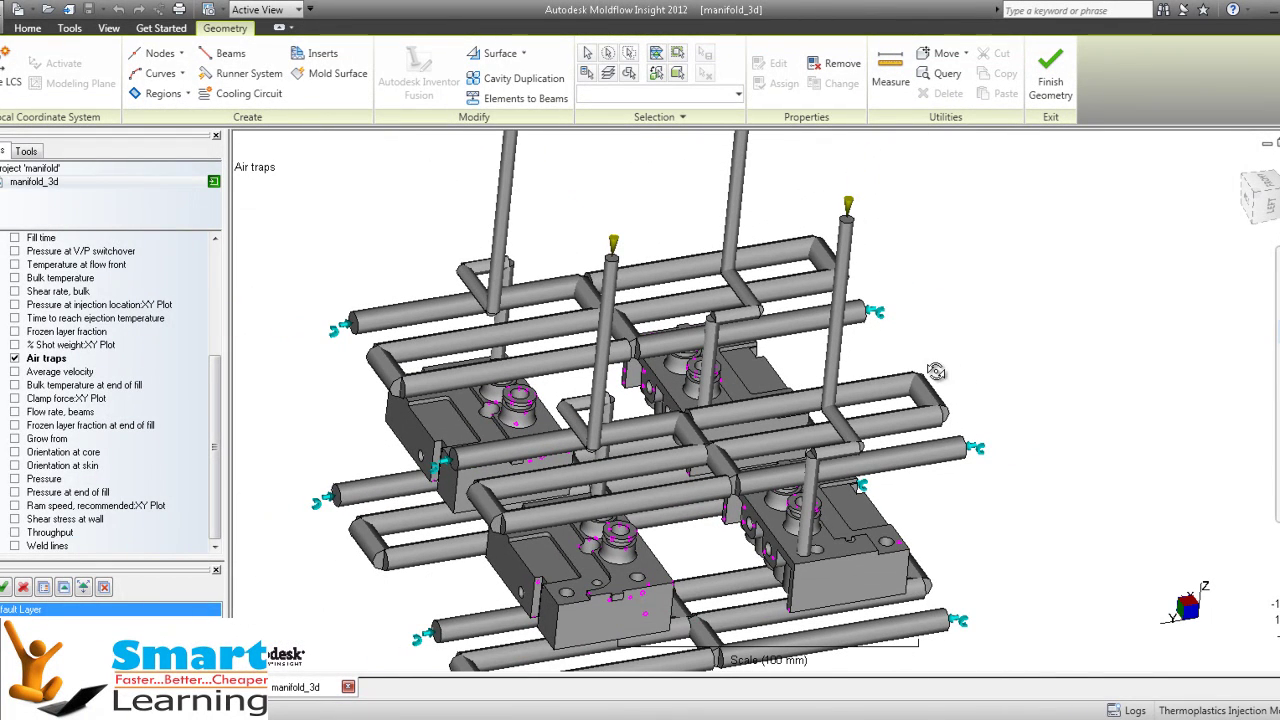
Display the fill time result on the cavities and runners and finish the geometry editing session
scroll(220, 400, up, 5)
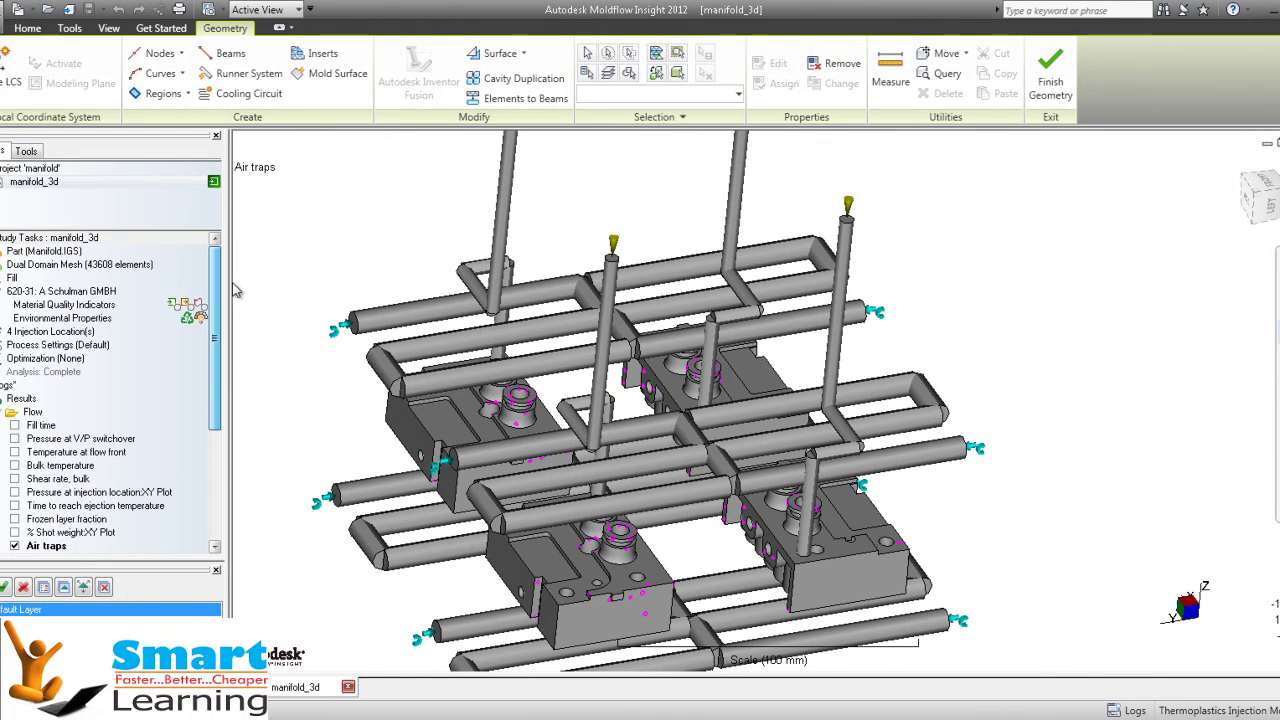
click(14, 425)
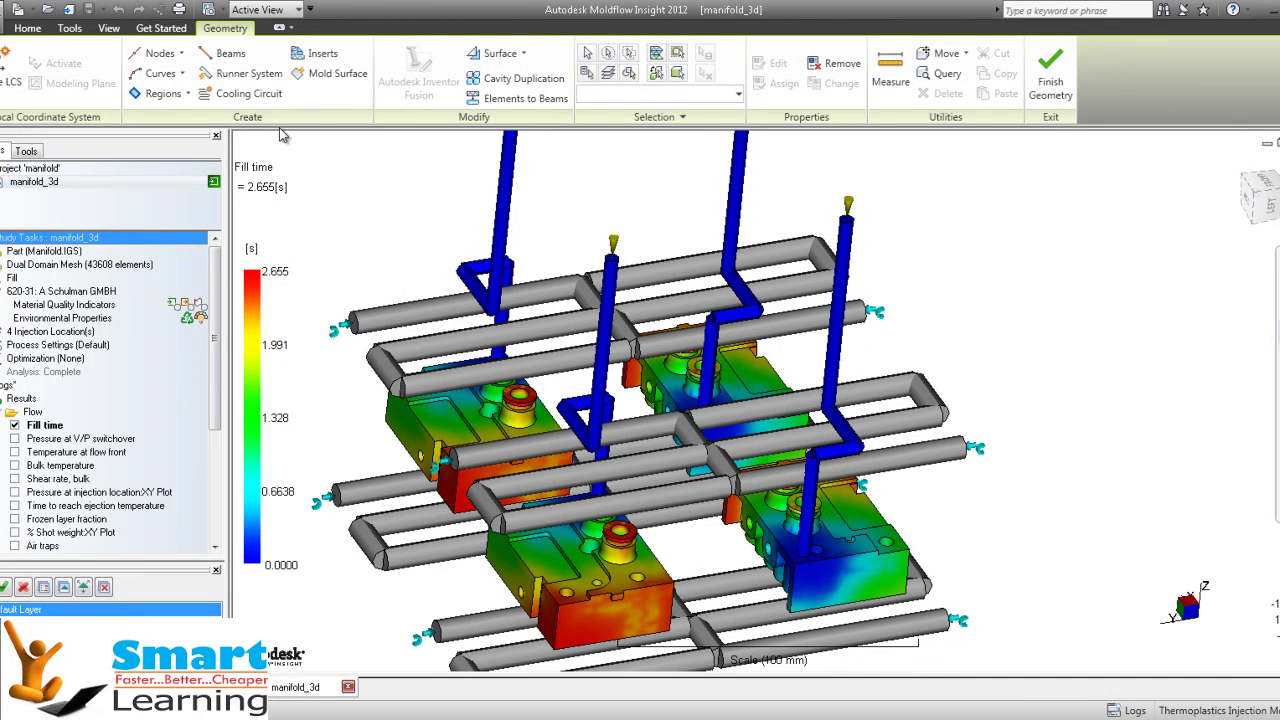
click(1044, 95)
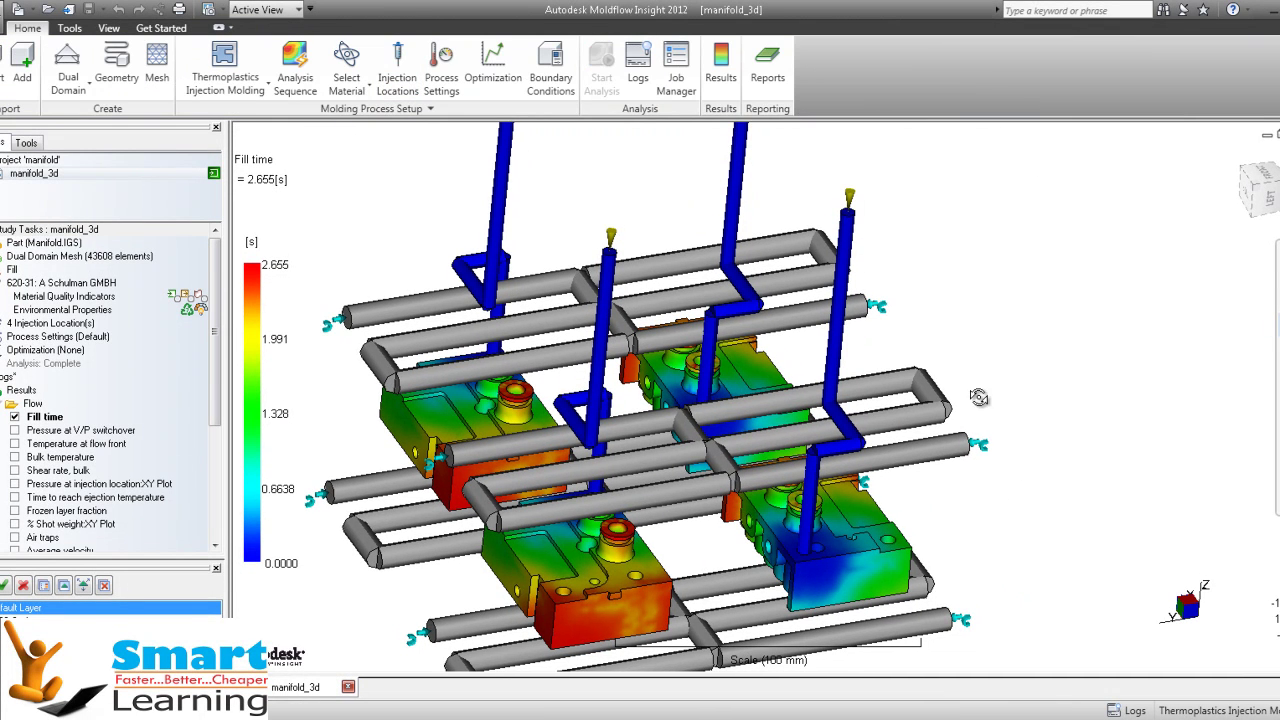
Start an animation capture of the fill time result for reporting and open Local Disk (D:) in Windows Explorer
click(767, 62)
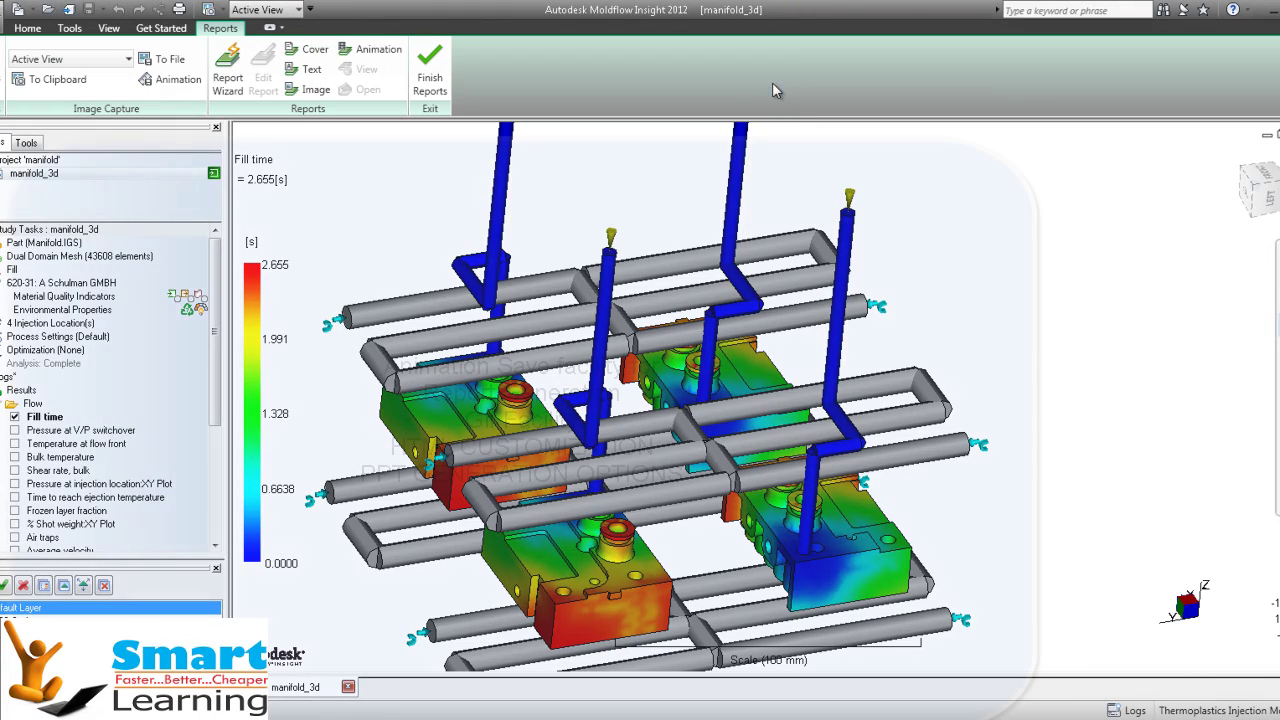
click(166, 80)
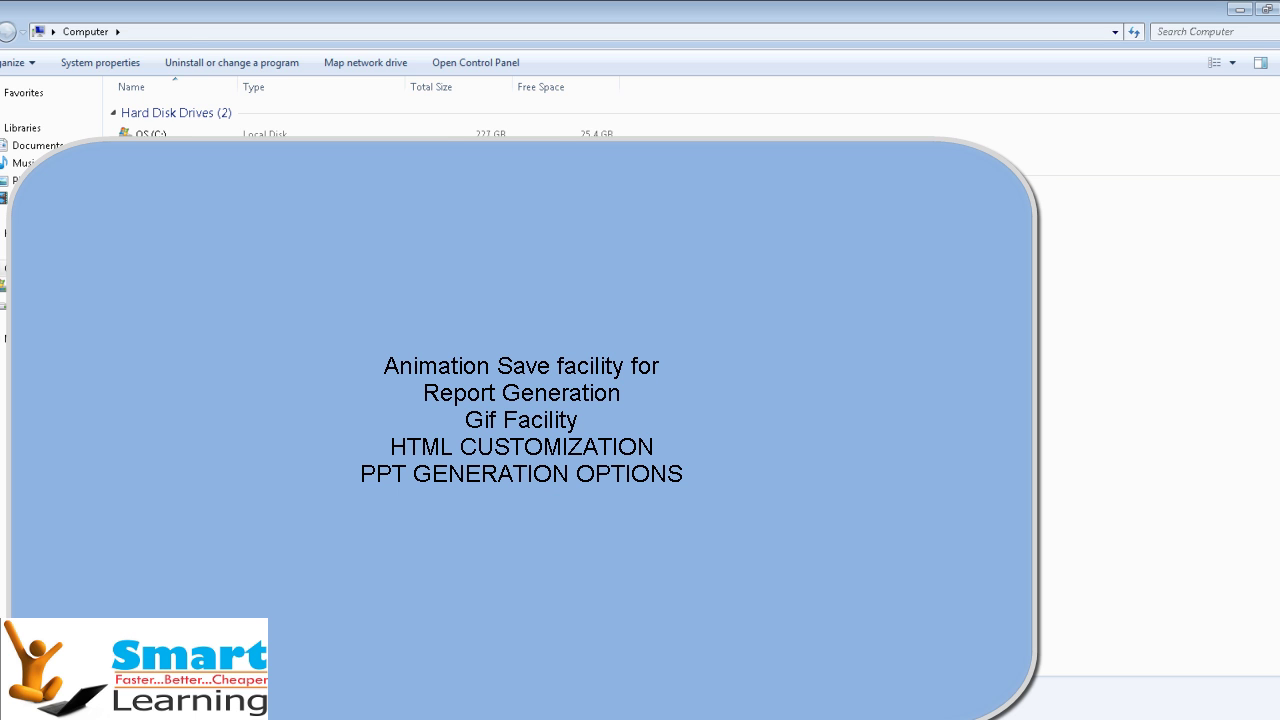
key(Return)
double_click(628, 395)
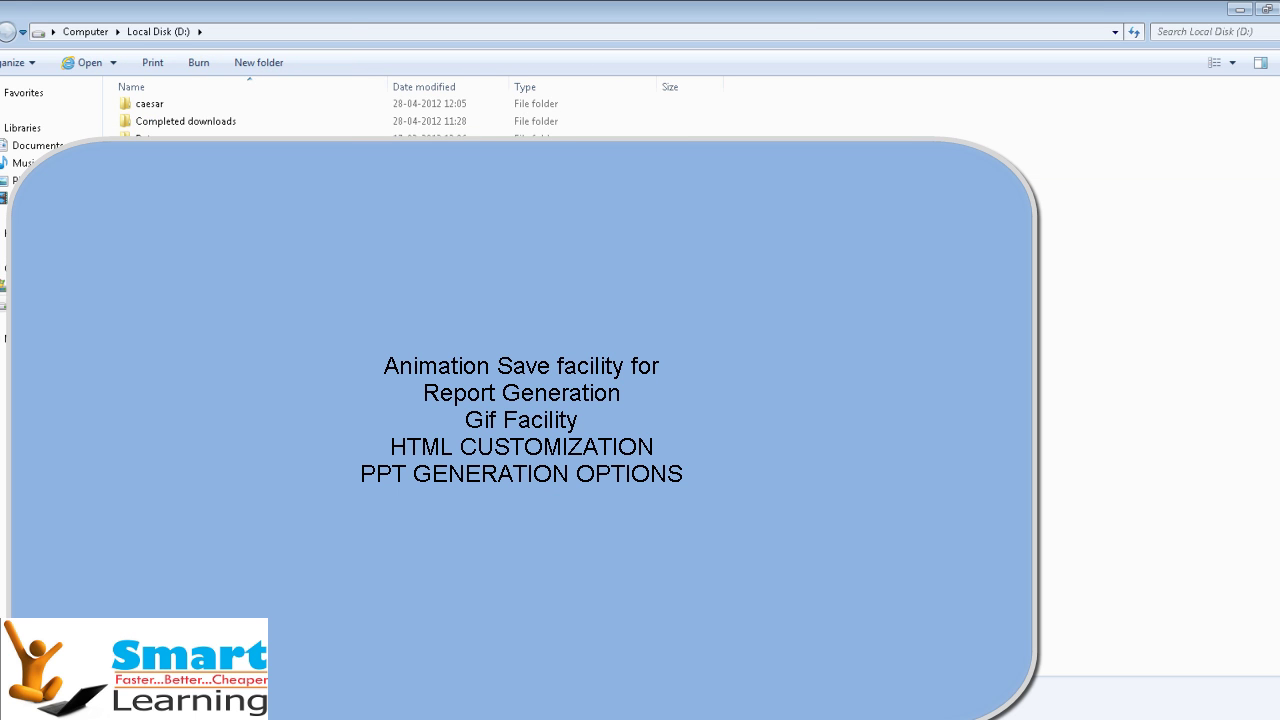